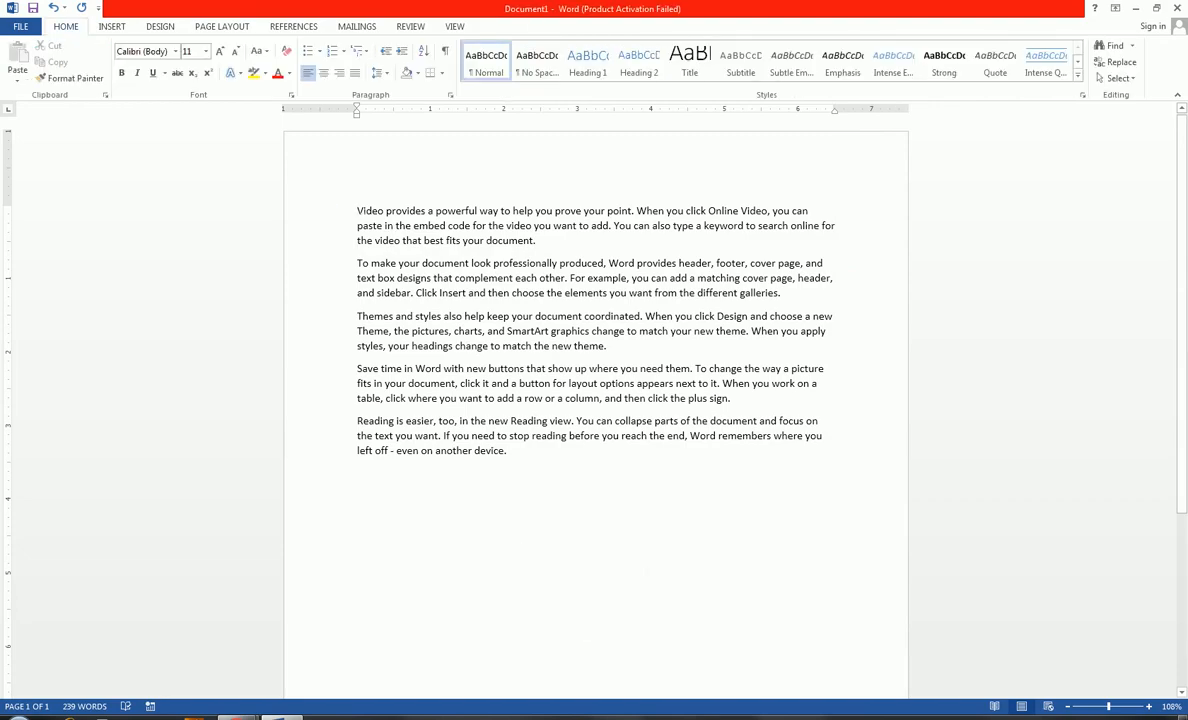
Step: Insert the picture audi_PNG1765.png and move it below the first paragraph
click(113, 27)
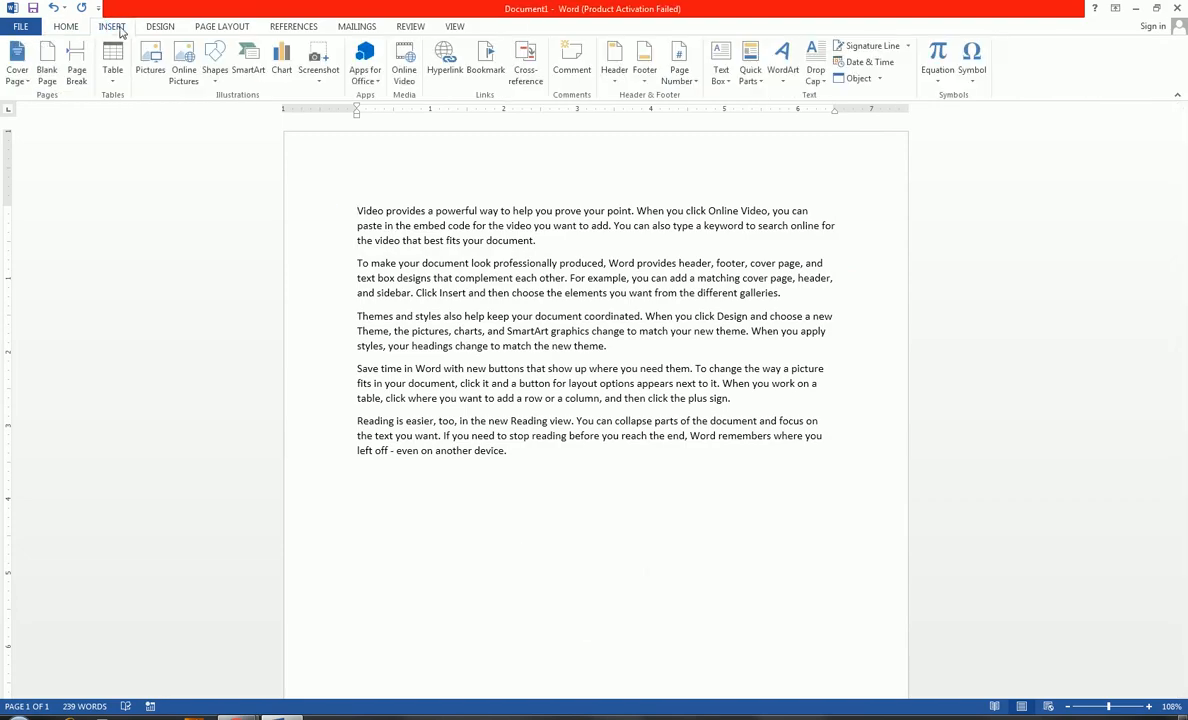
click(150, 60)
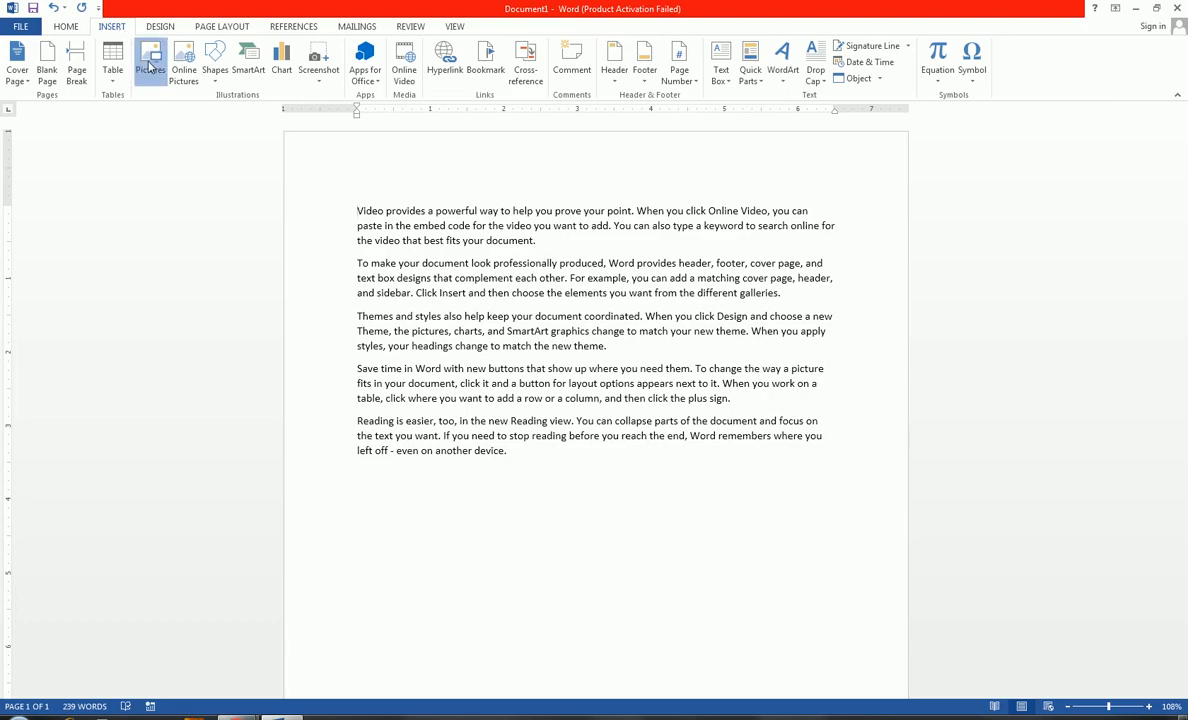
scroll(535, 268, down, 6)
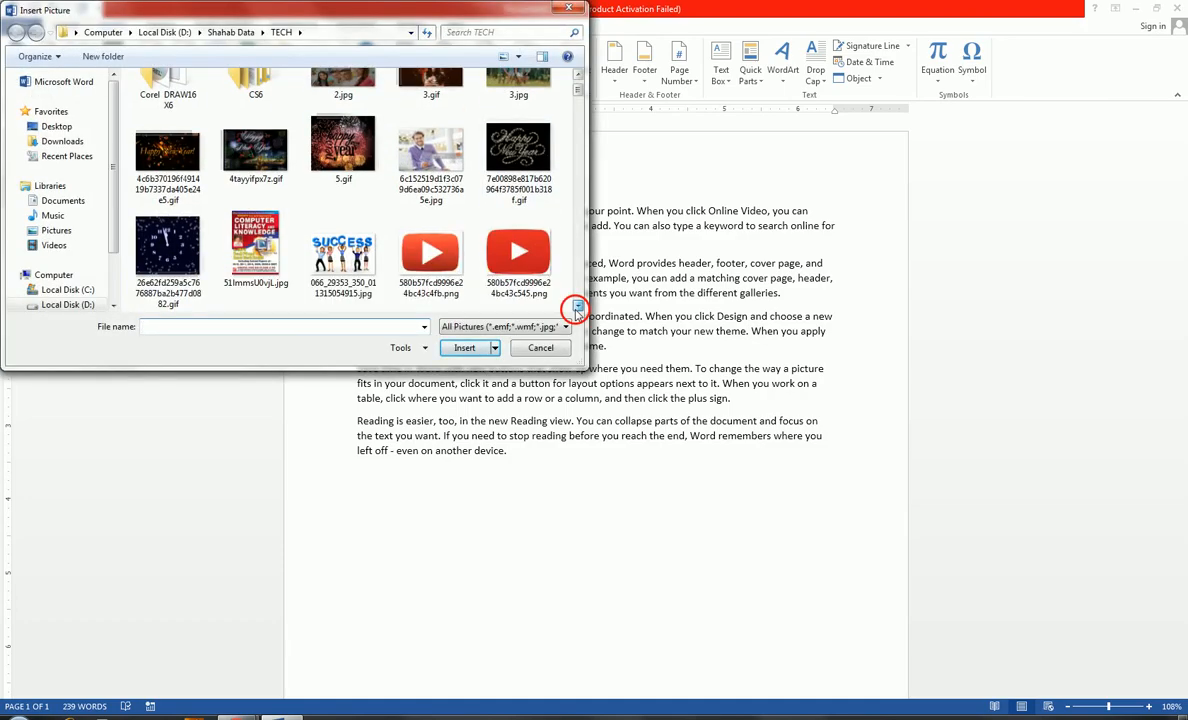
click(518, 258)
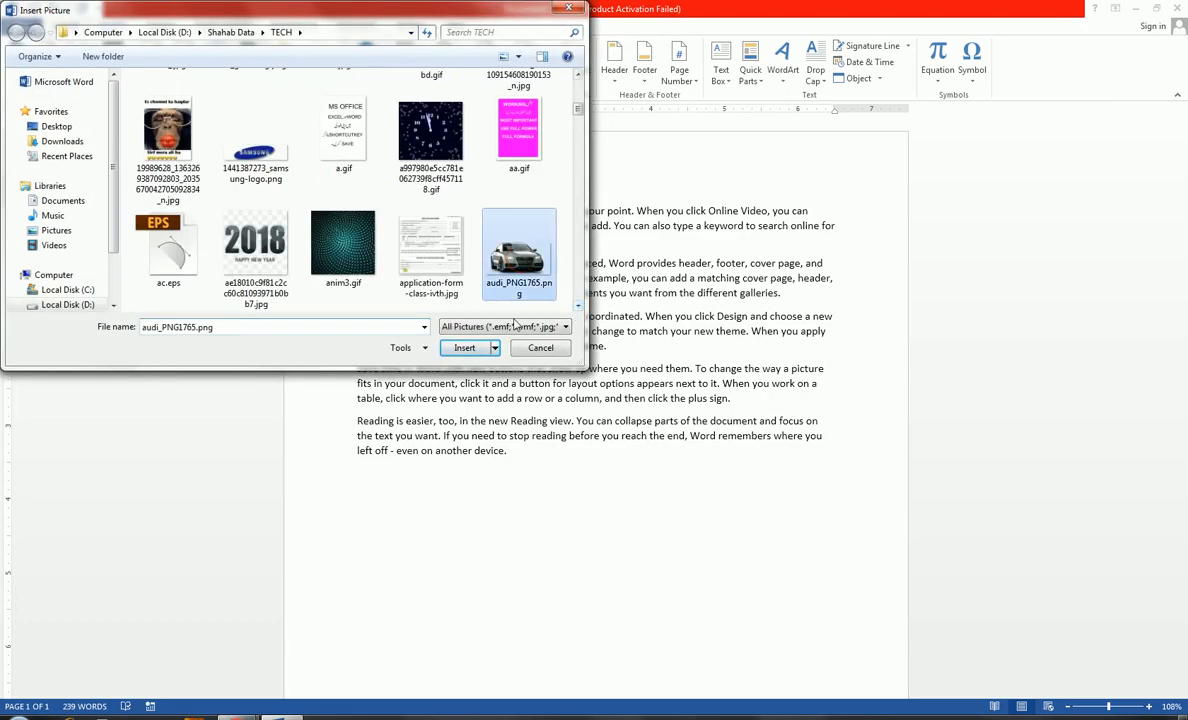
click(464, 347)
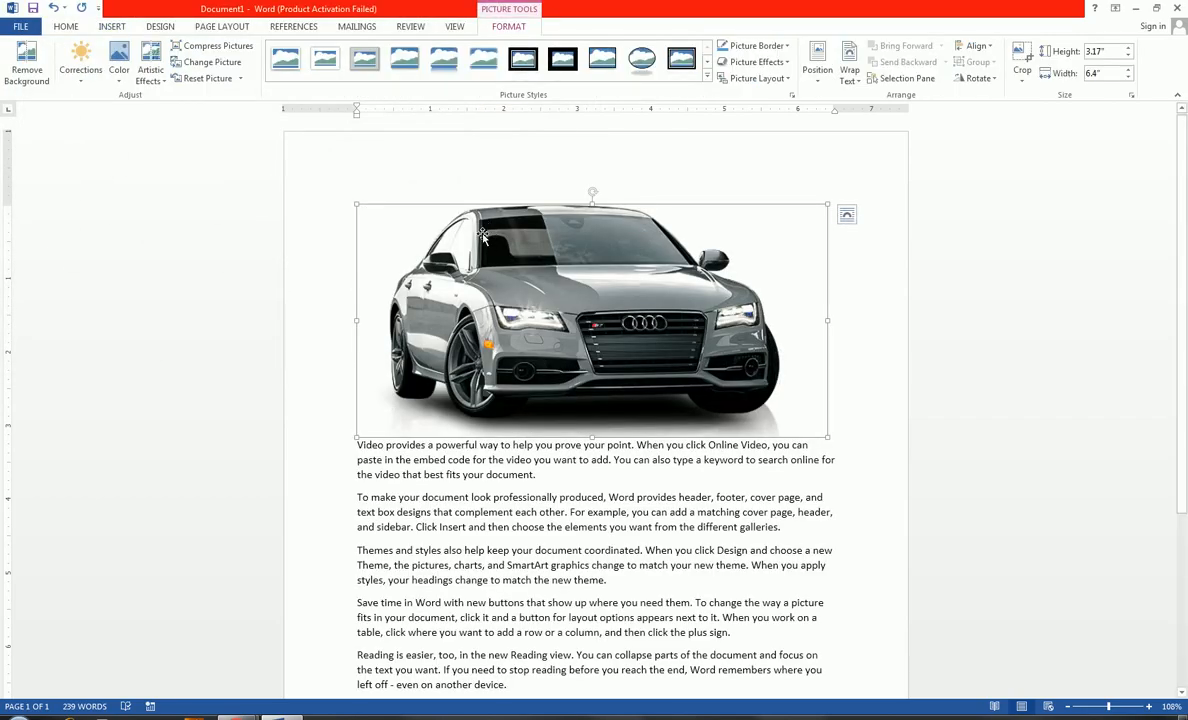
drag(728, 330, 560, 478)
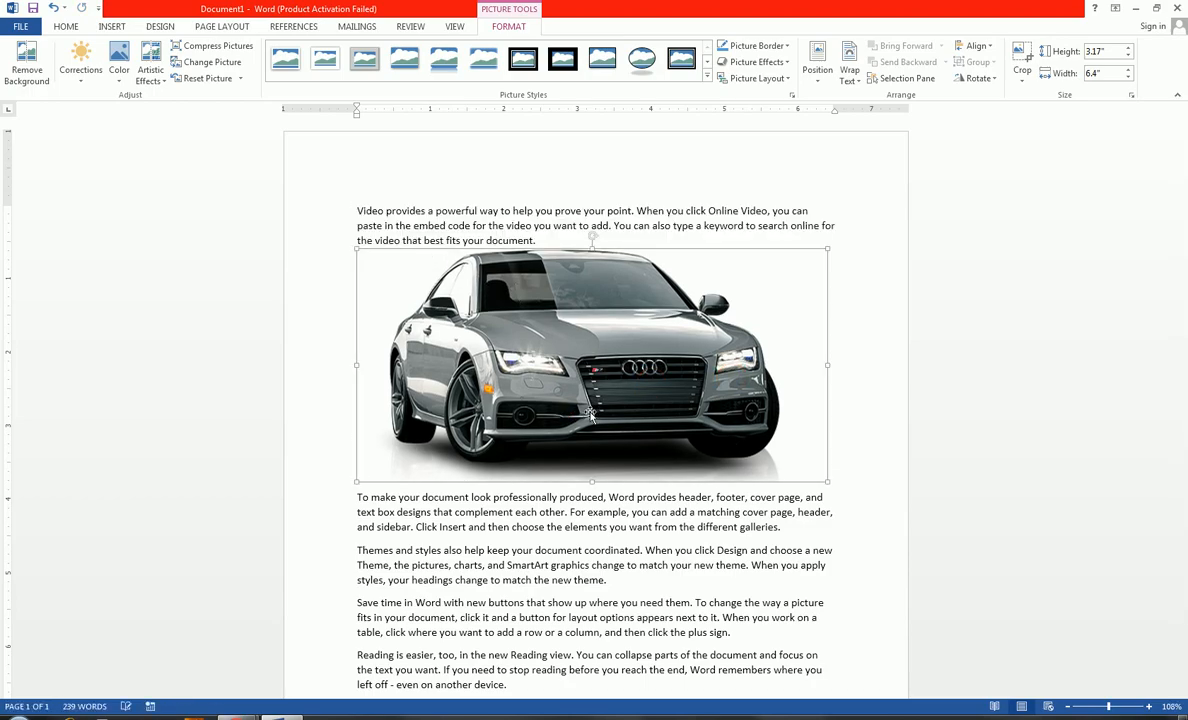
scroll(530, 330, down, 1)
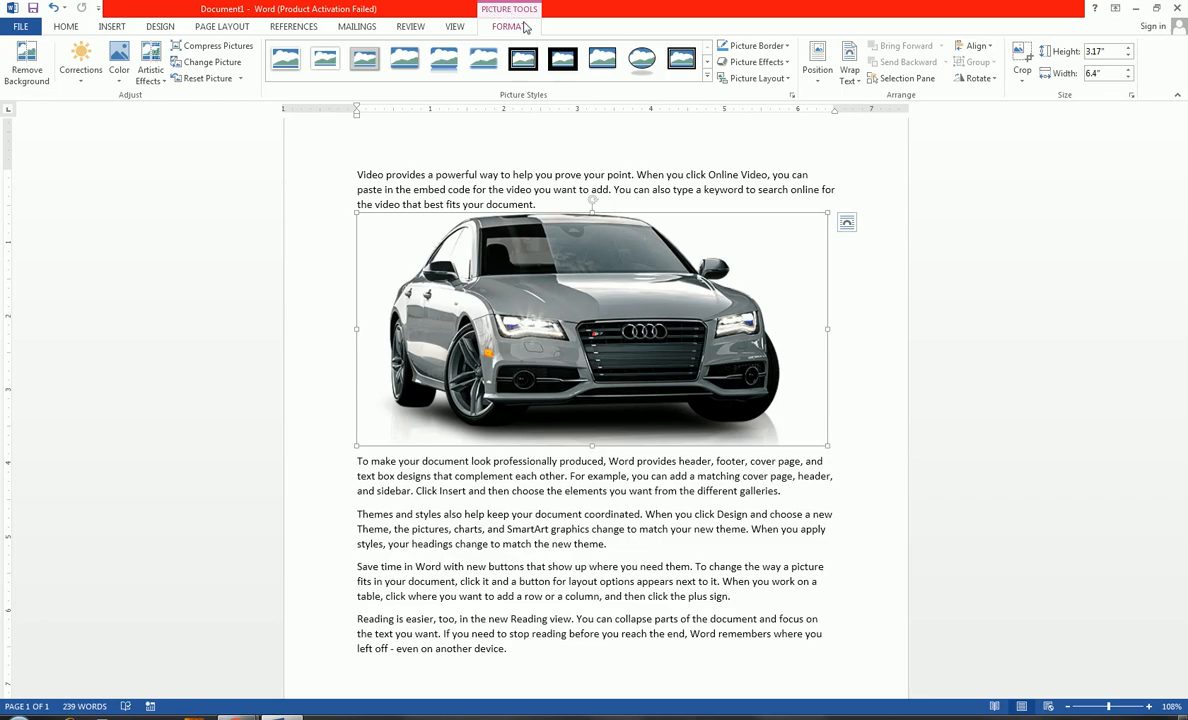
Step: Set the car picture's text wrapping to Square
click(866, 79)
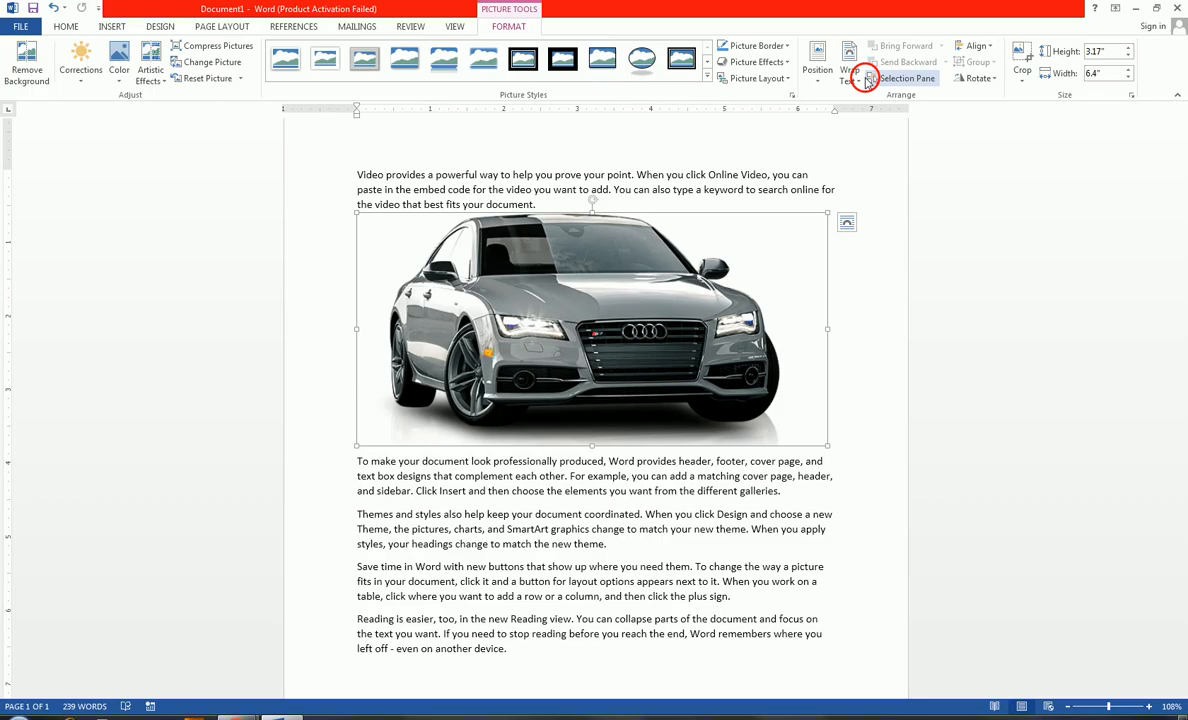
click(849, 75)
click(1184, 120)
click(852, 80)
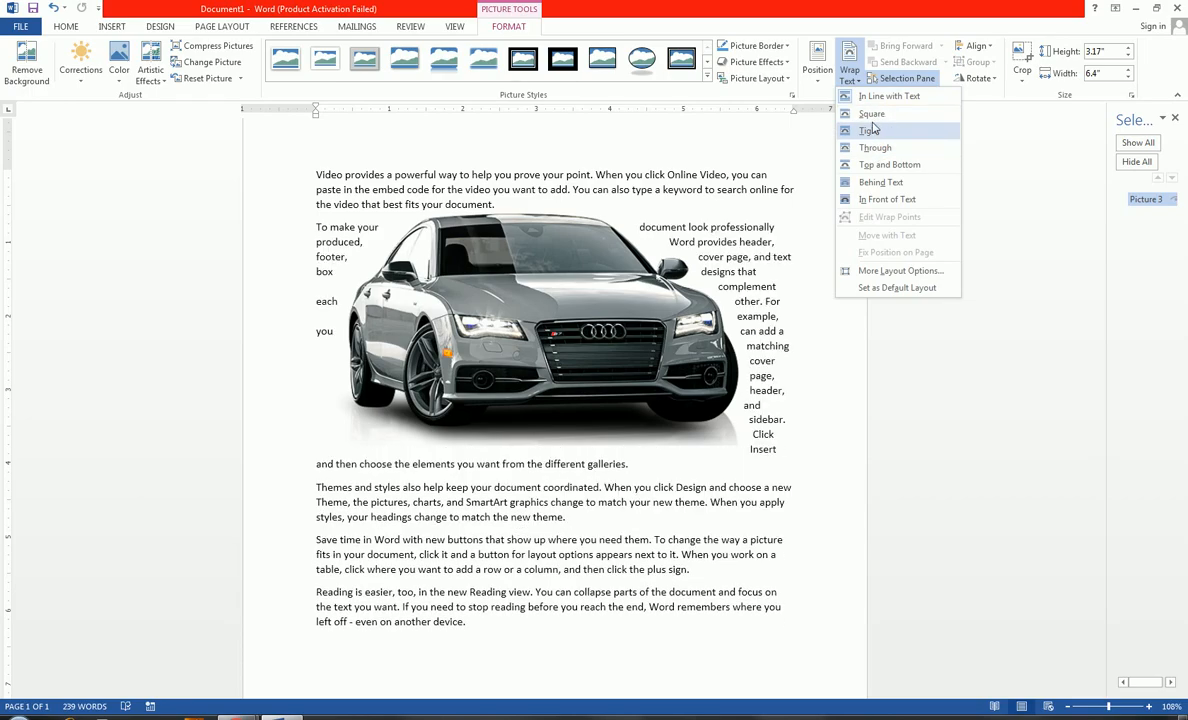
click(872, 118)
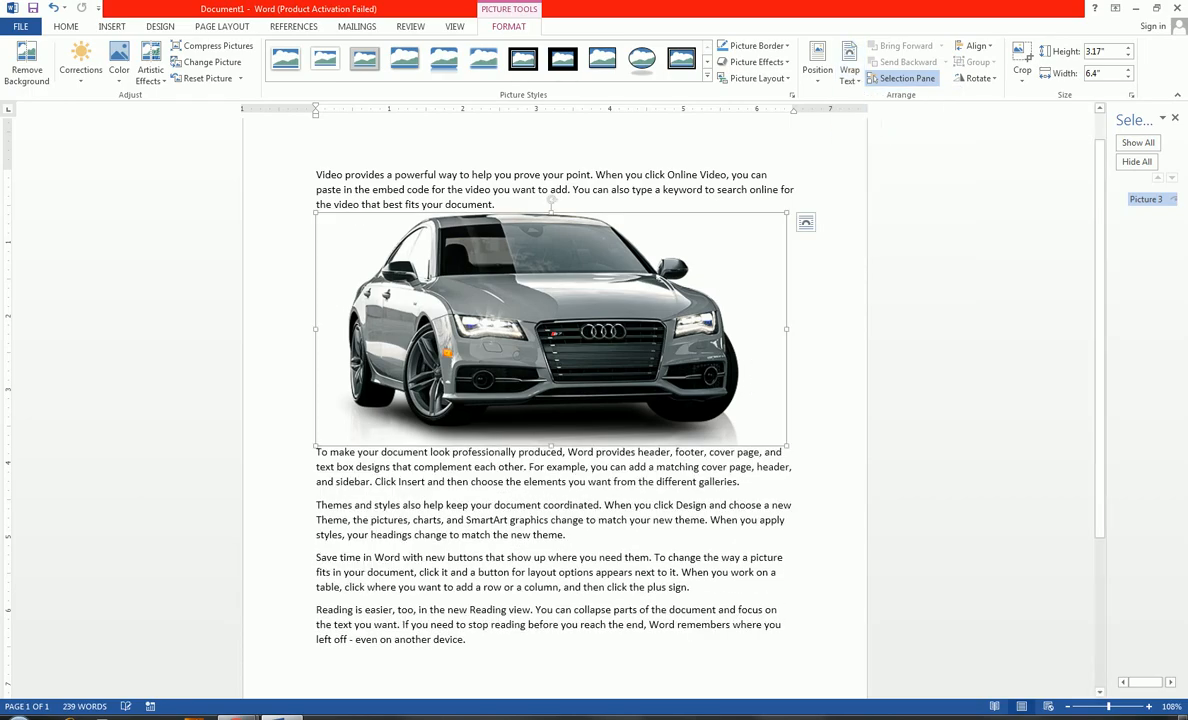
Step: Shrink the car picture to about 2.48" high by 5.01" wide and position it at the start of the third paragraph
drag(588, 347, 593, 418)
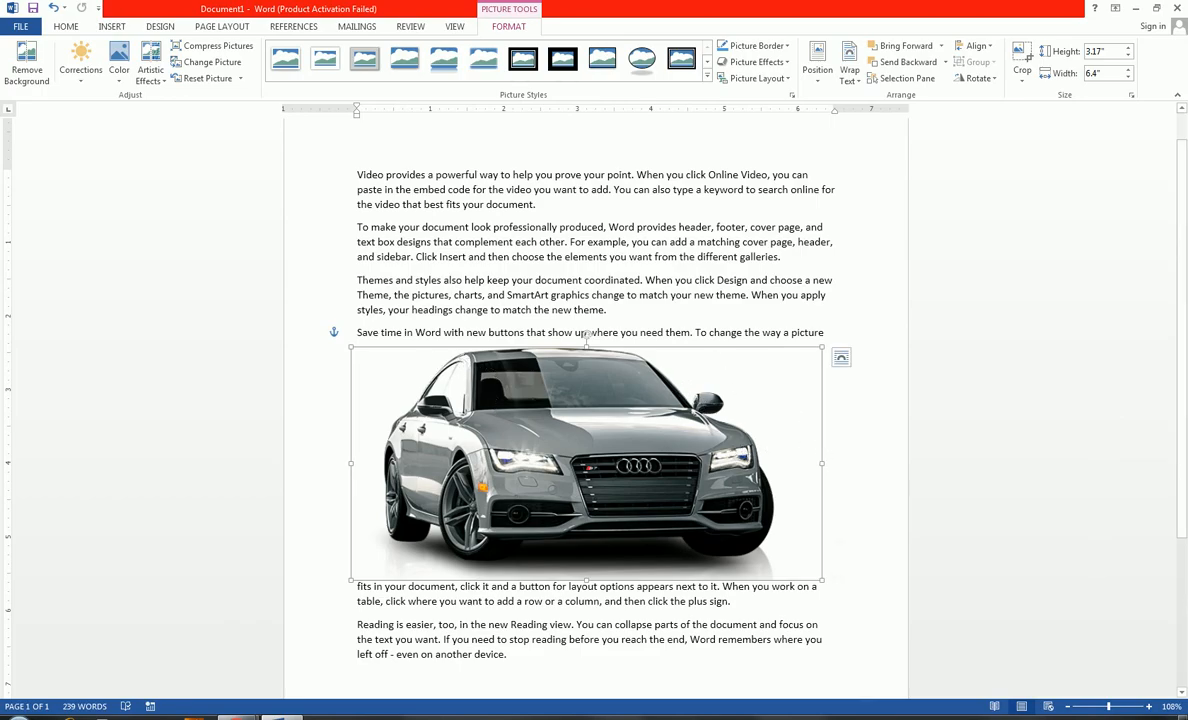
drag(588, 338, 578, 333)
drag(814, 575, 713, 526)
drag(442, 441, 485, 357)
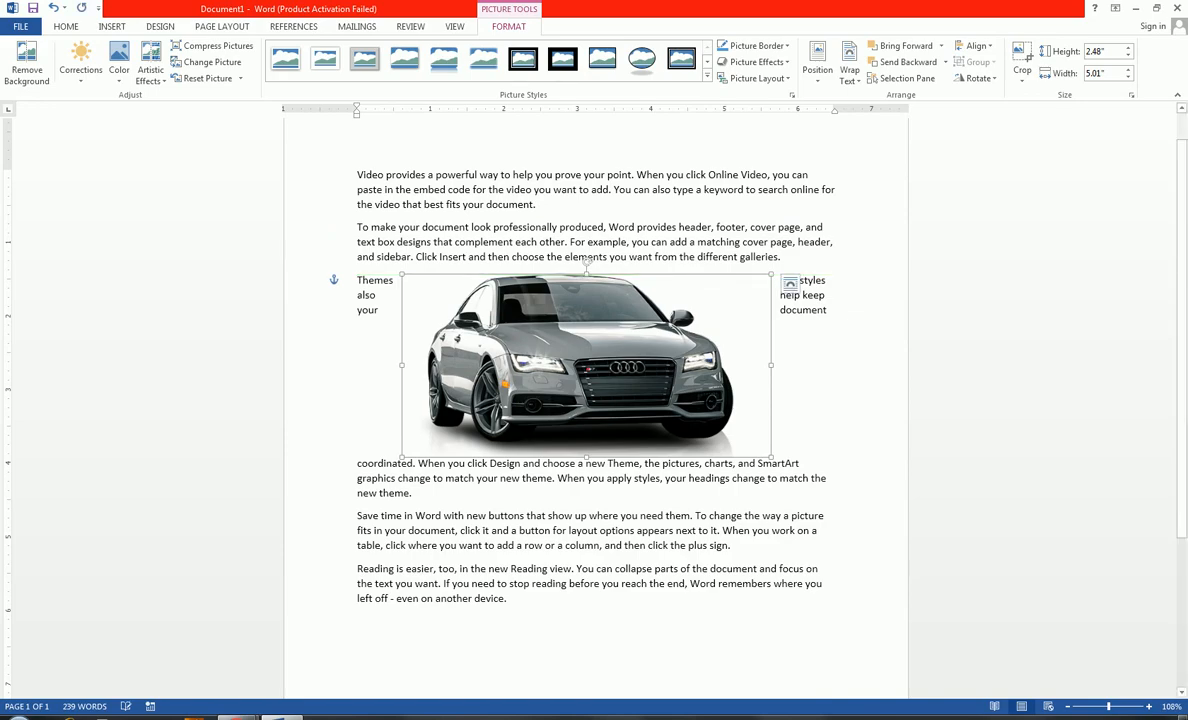
Step: Change the car picture's text wrapping to Tight
click(855, 76)
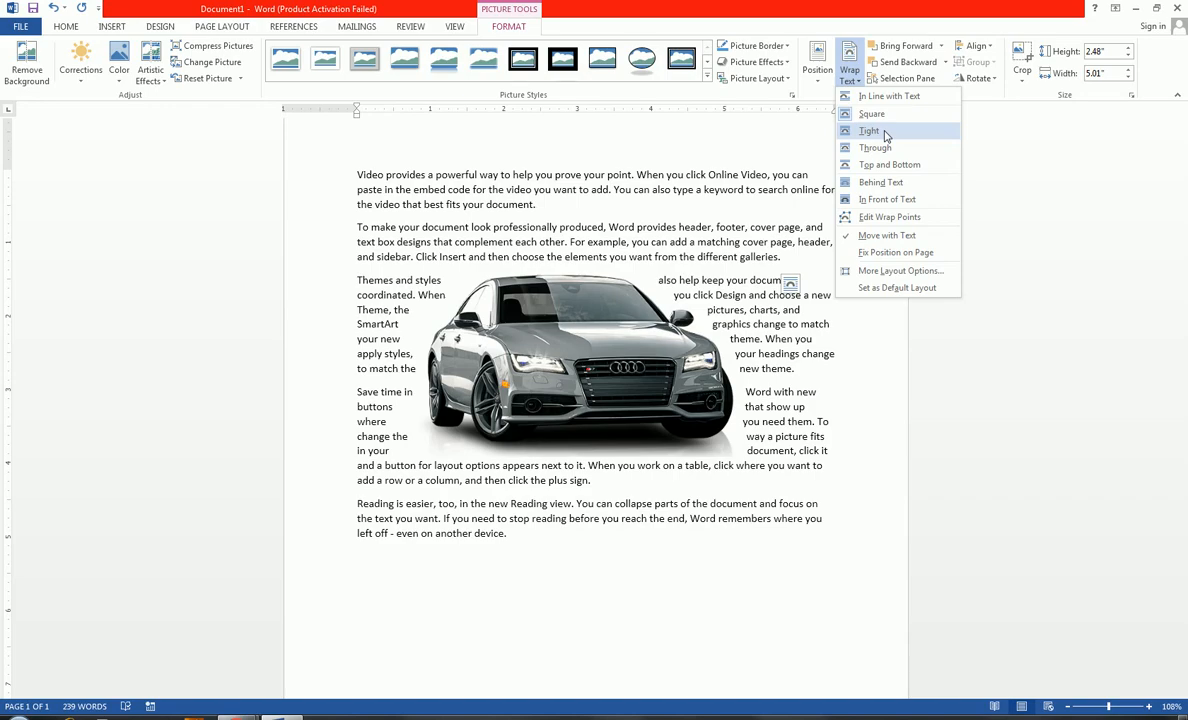
click(869, 131)
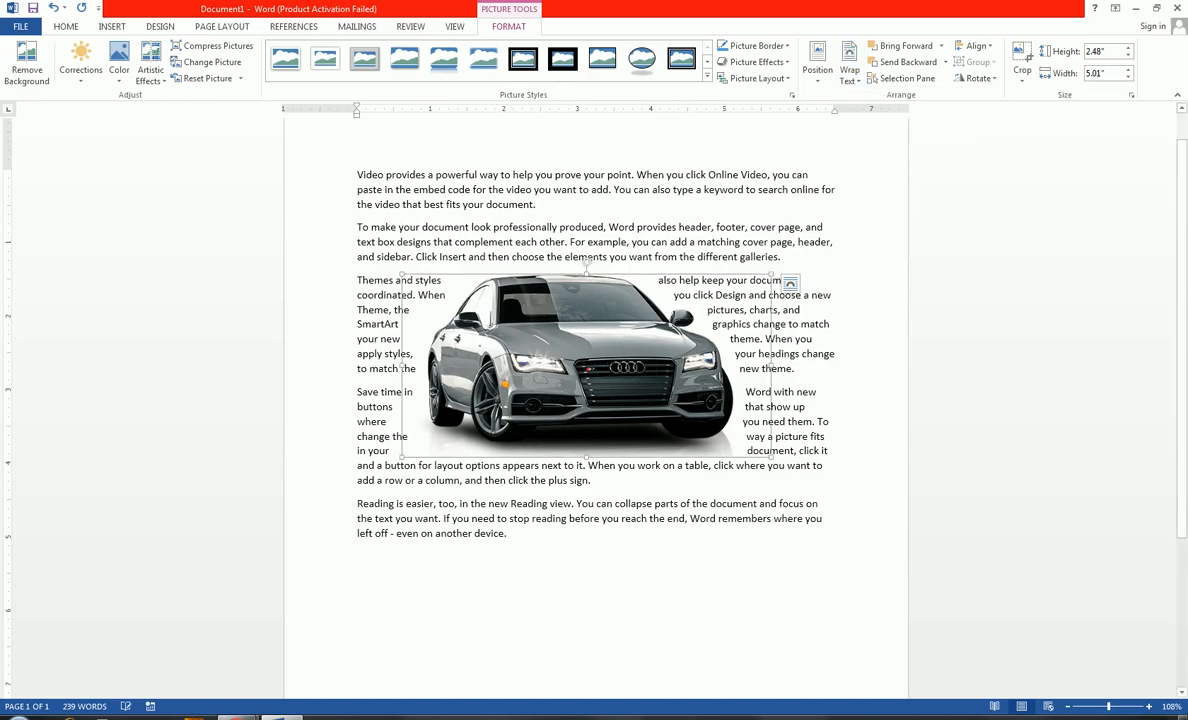
click(812, 305)
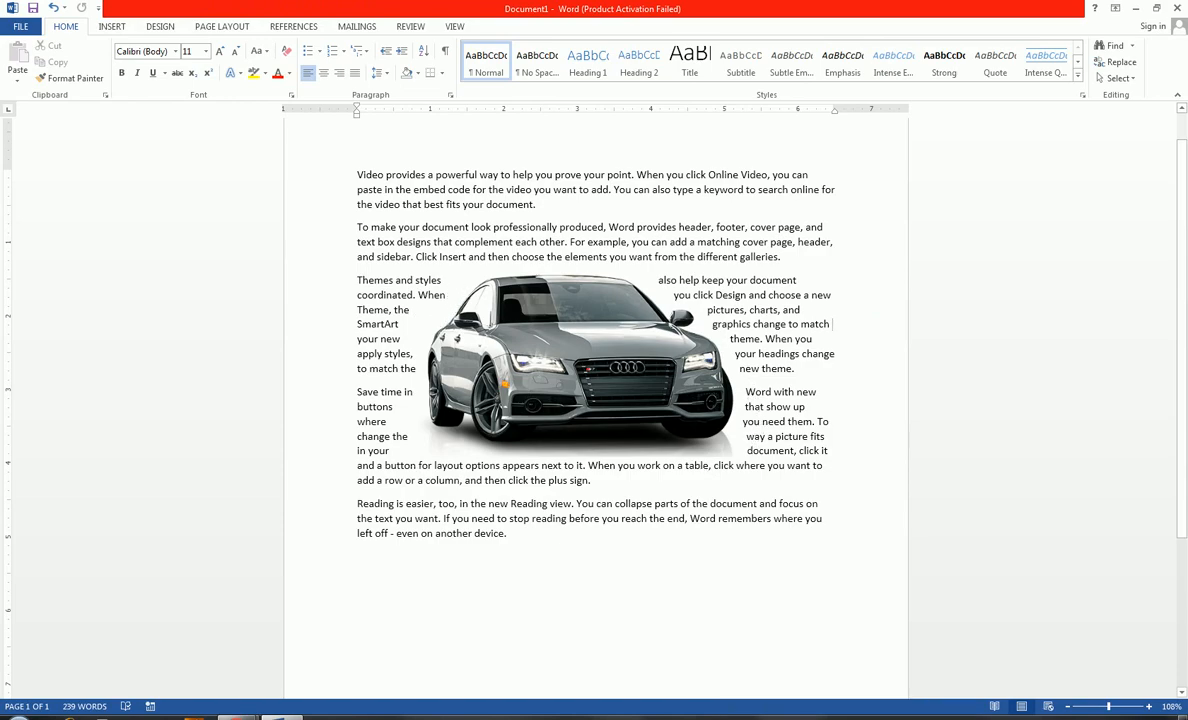
Step: Edit the car picture's wrap points, pulling the boundary's lower edge in closer beneath the car
click(574, 350)
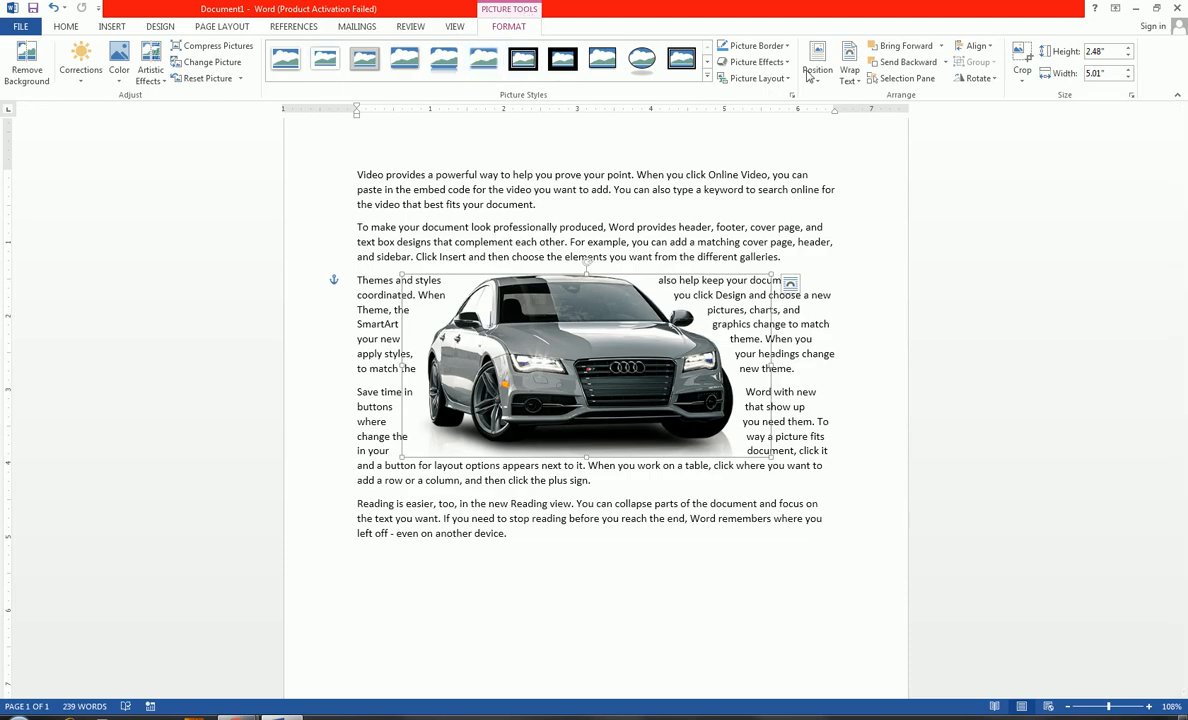
click(848, 78)
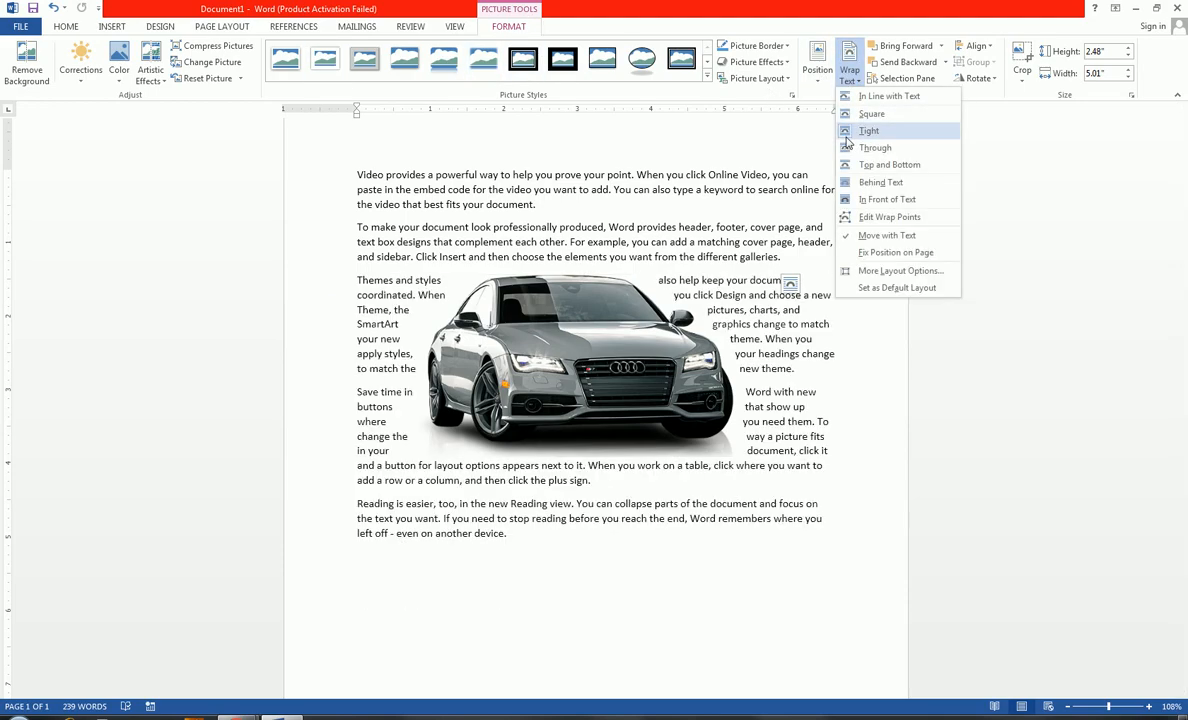
click(854, 222)
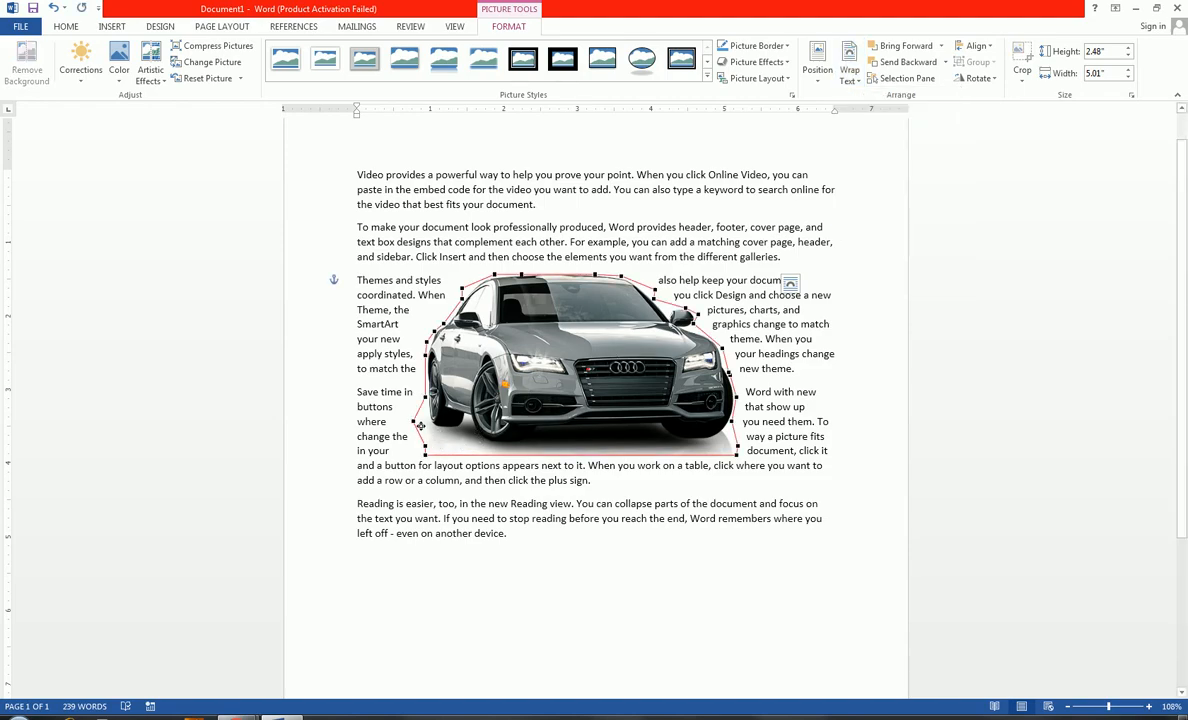
drag(419, 425, 599, 437)
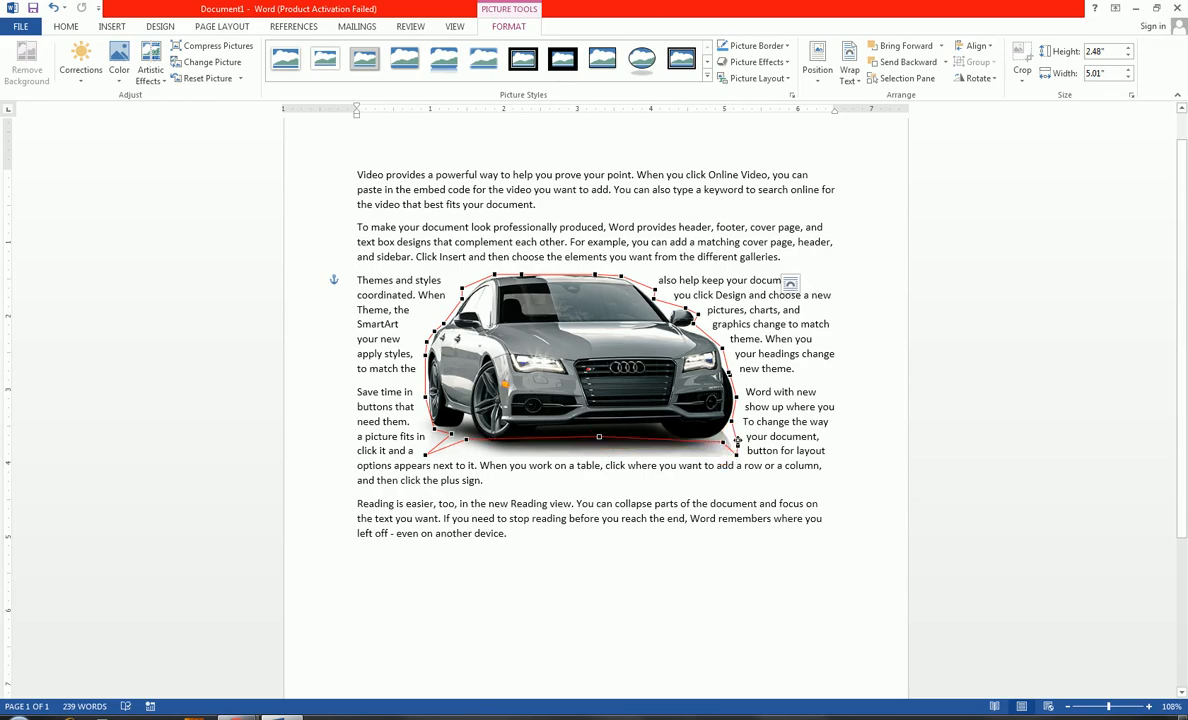
drag(731, 440, 732, 452)
key(Escape)
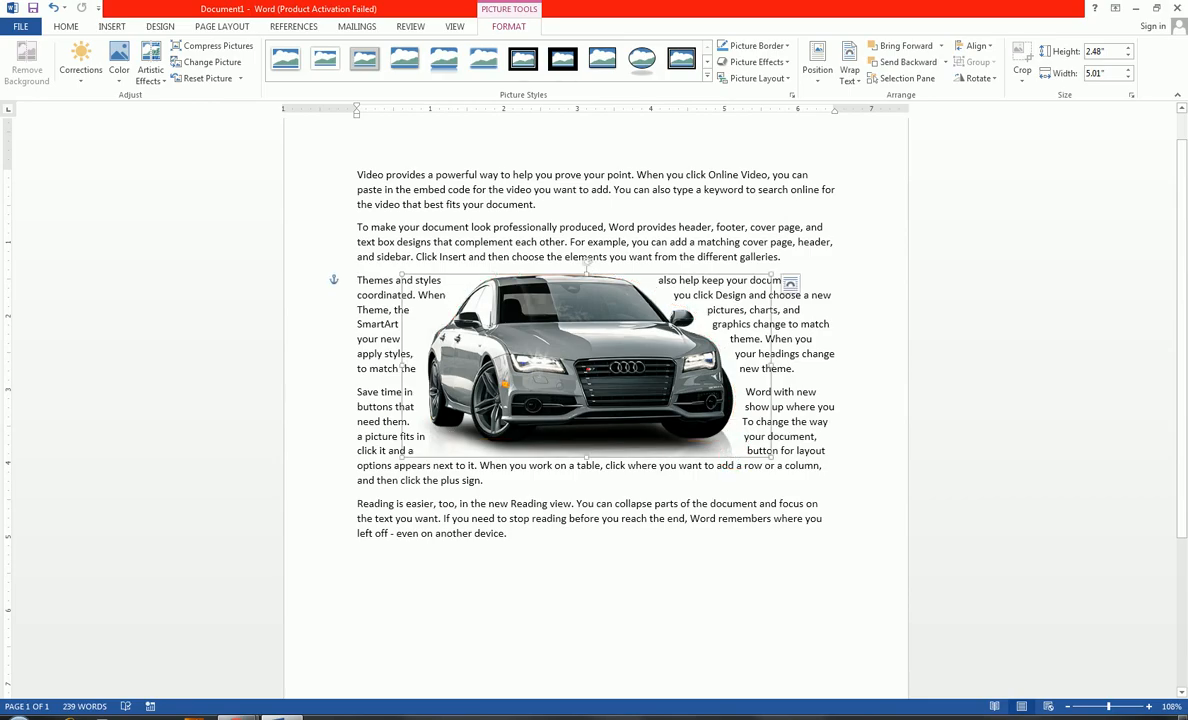
Step: Set the car picture's text wrapping to Through and move the picture down to the last line of the final paragraph
drag(613, 385, 659, 368)
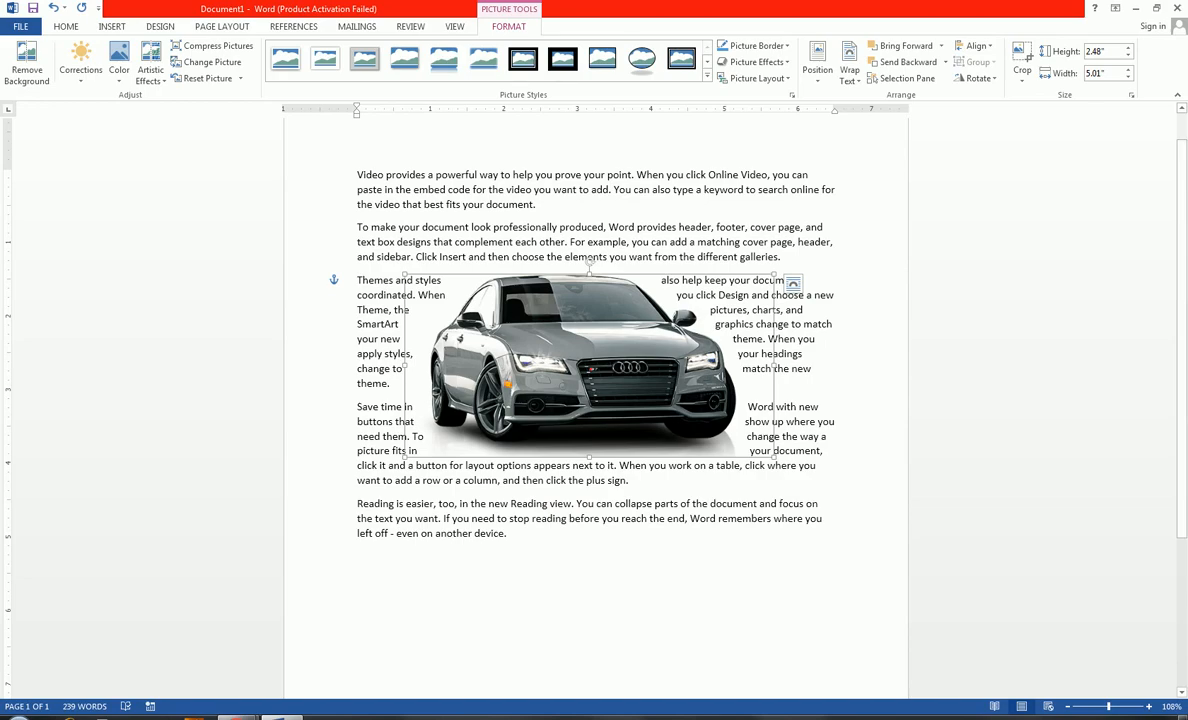
click(850, 72)
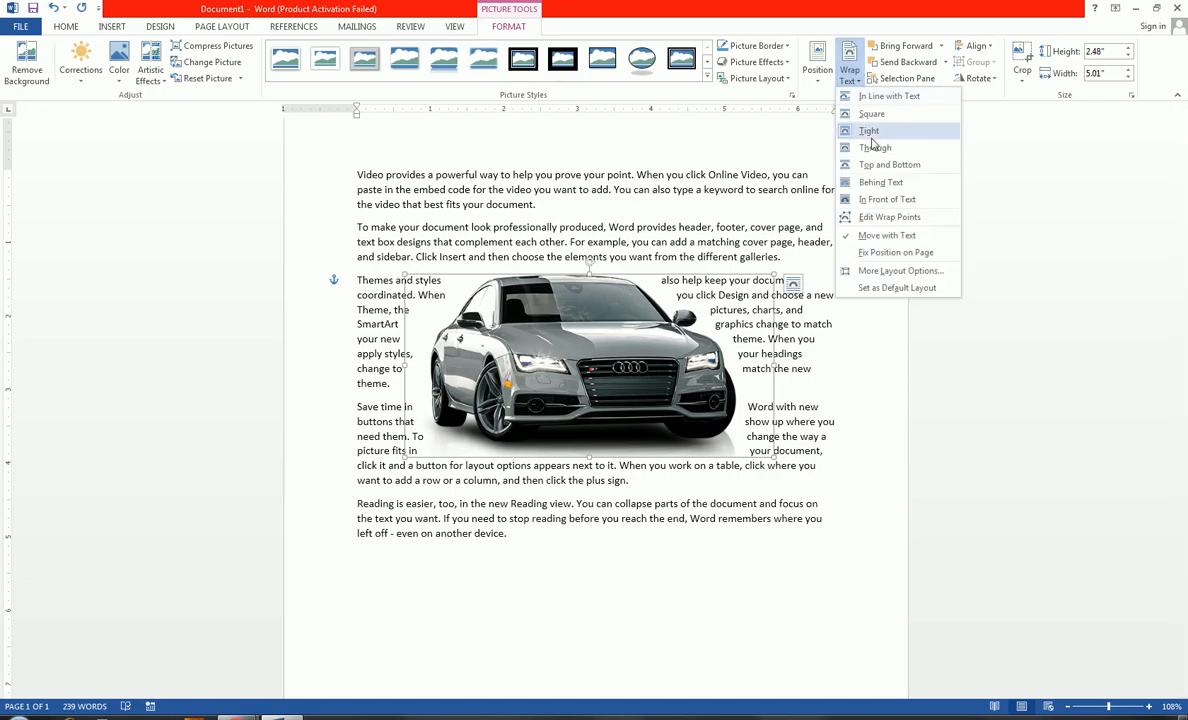
click(875, 149)
drag(595, 330, 651, 412)
Step: Place the car picture Behind Text and move it up beneath the last three paragraphs
click(849, 68)
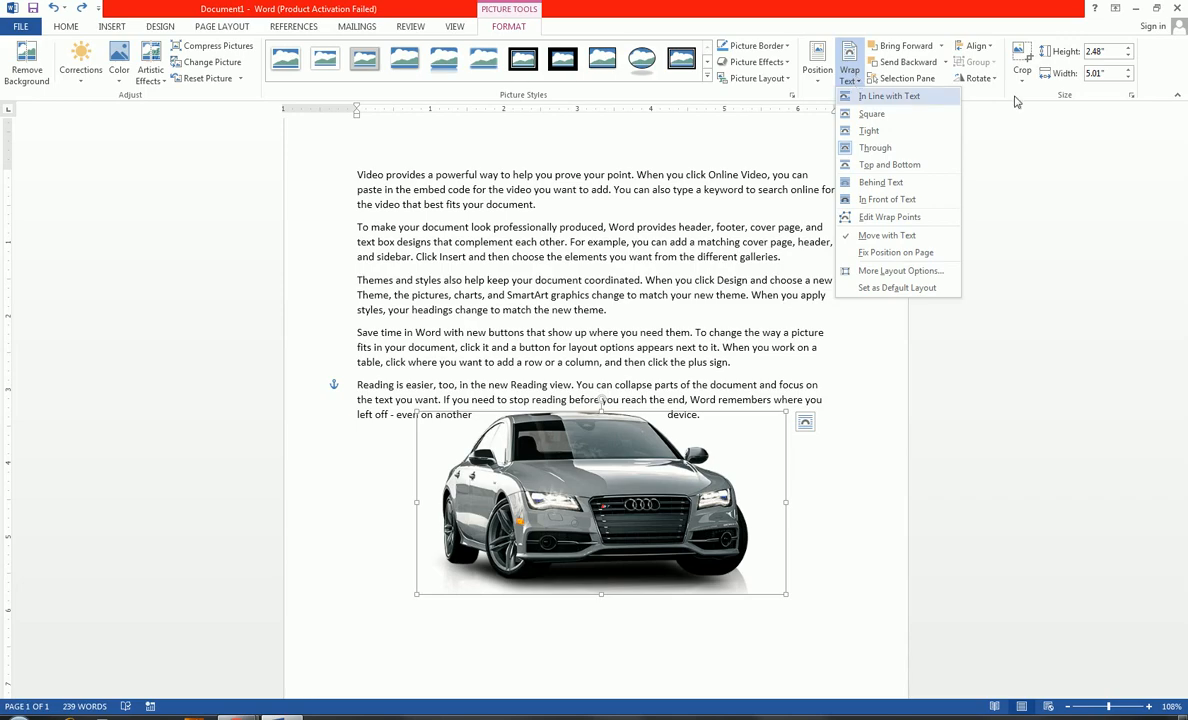
click(882, 183)
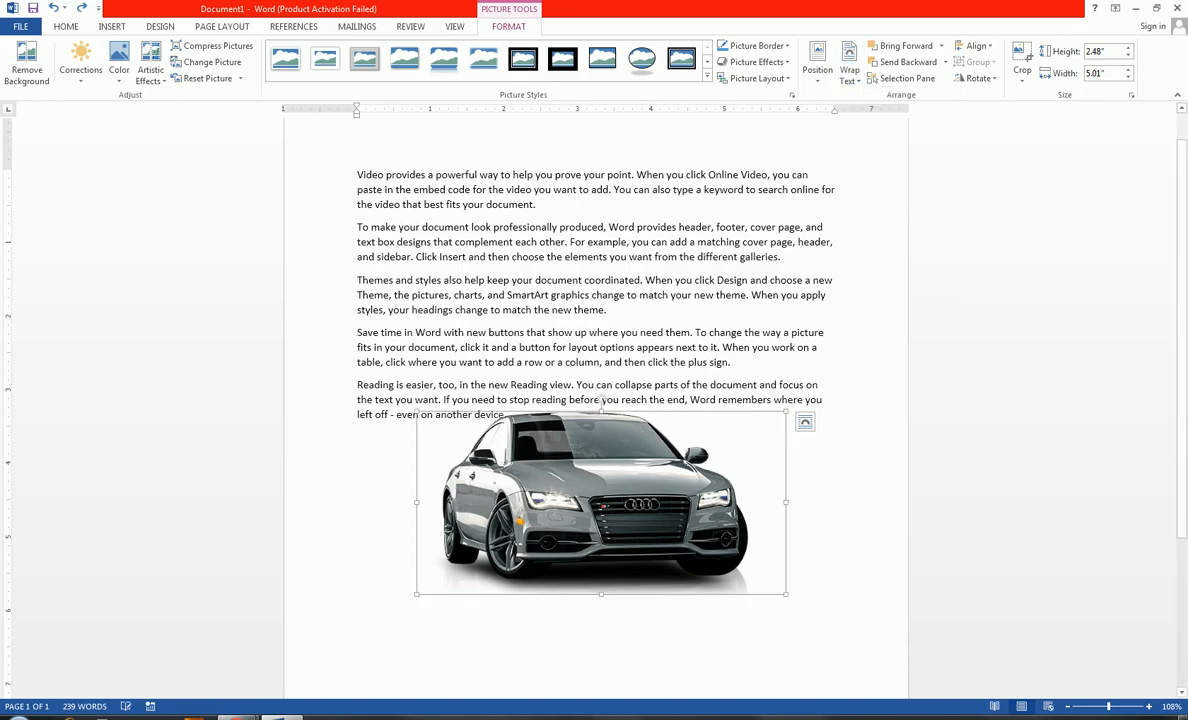
drag(595, 490, 585, 380)
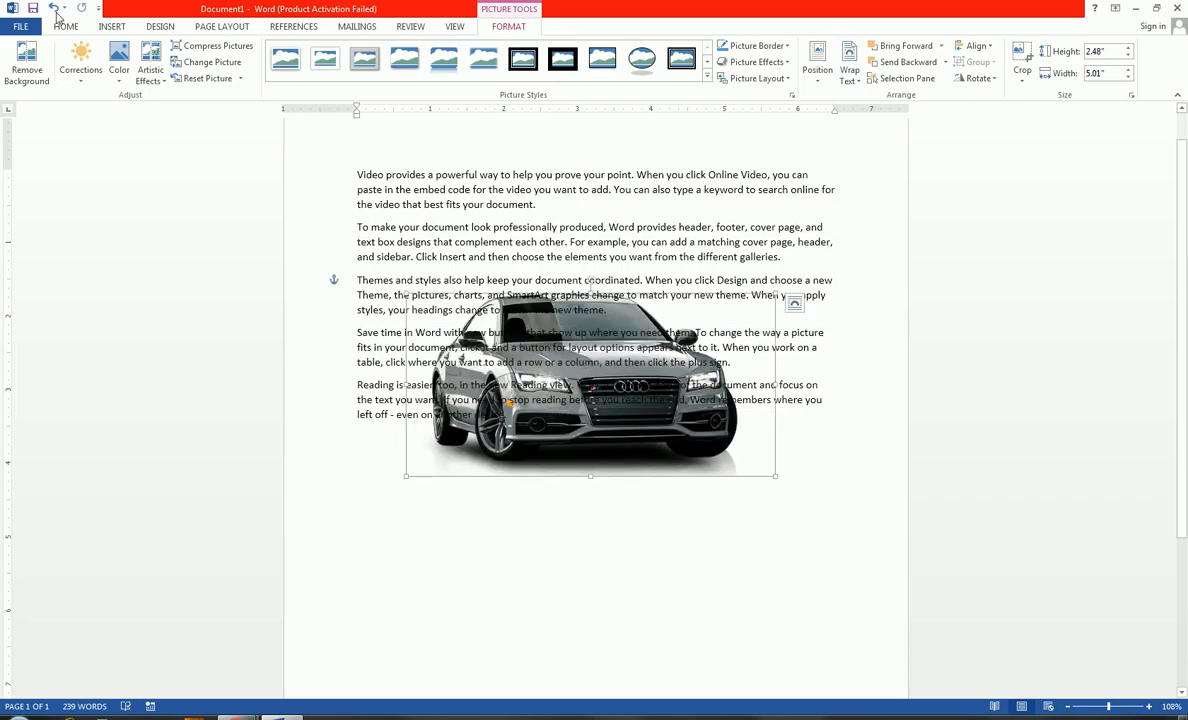
Step: Recolor the car picture with the pale washed-out preset and move it slightly down, starting at the fourth paragraph
click(118, 80)
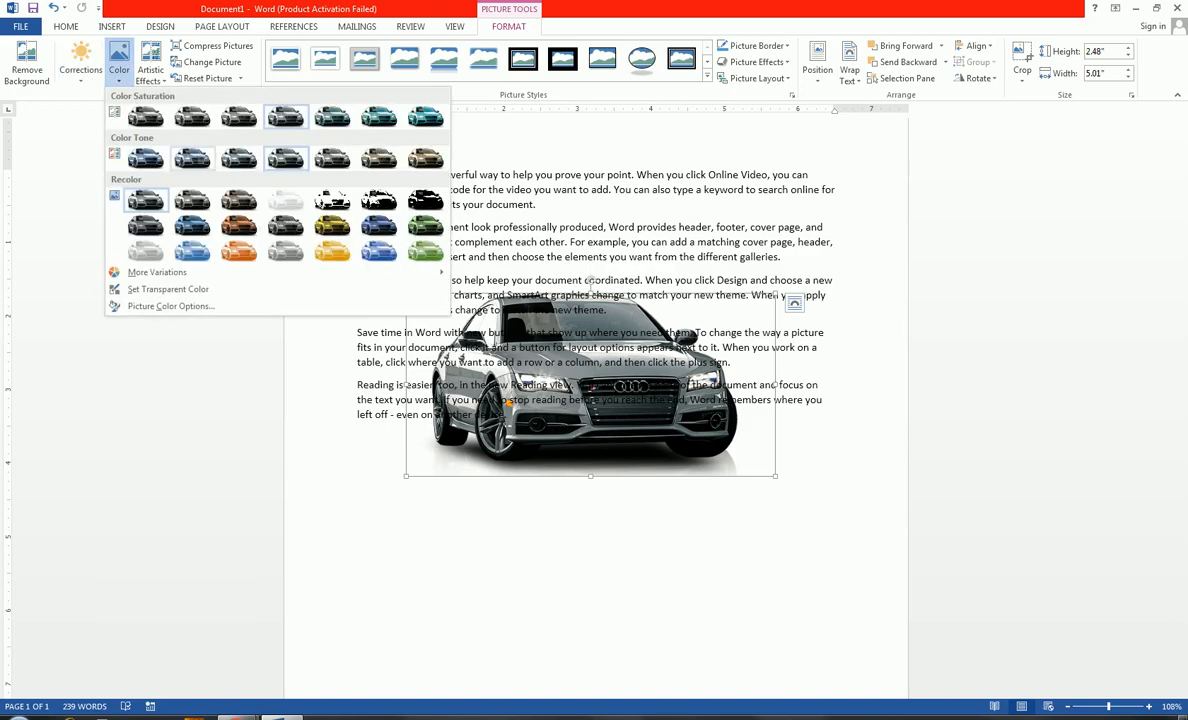
click(285, 208)
click(358, 438)
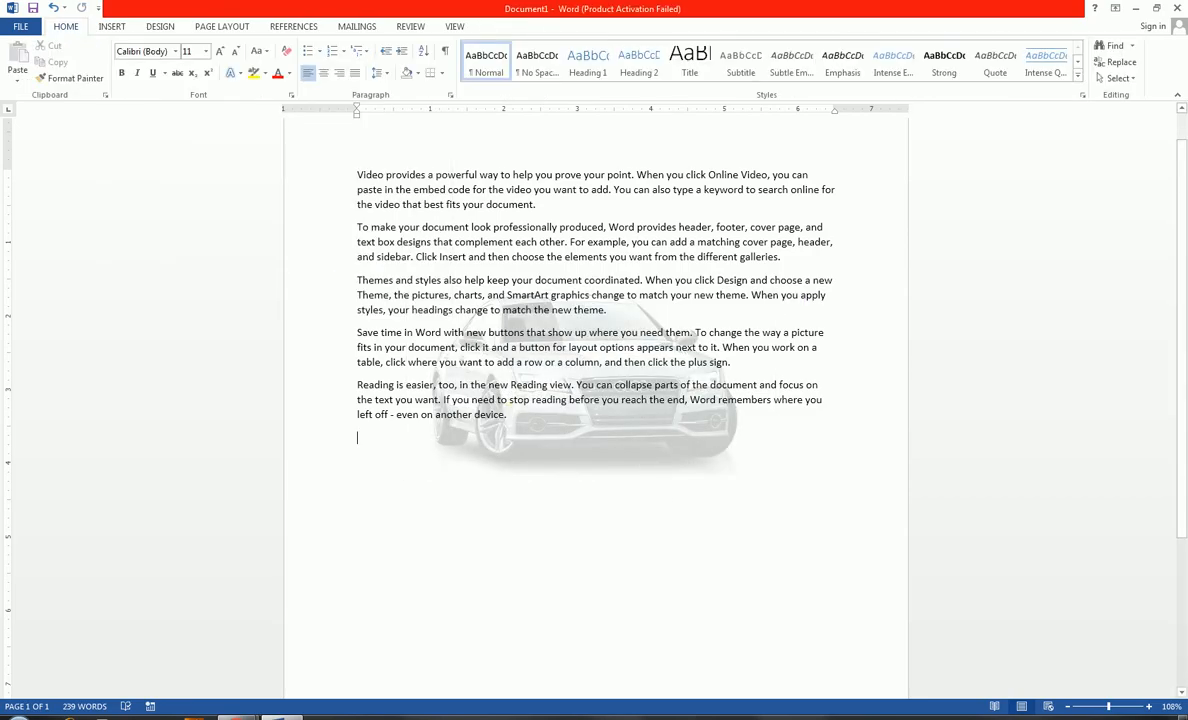
drag(642, 451, 648, 493)
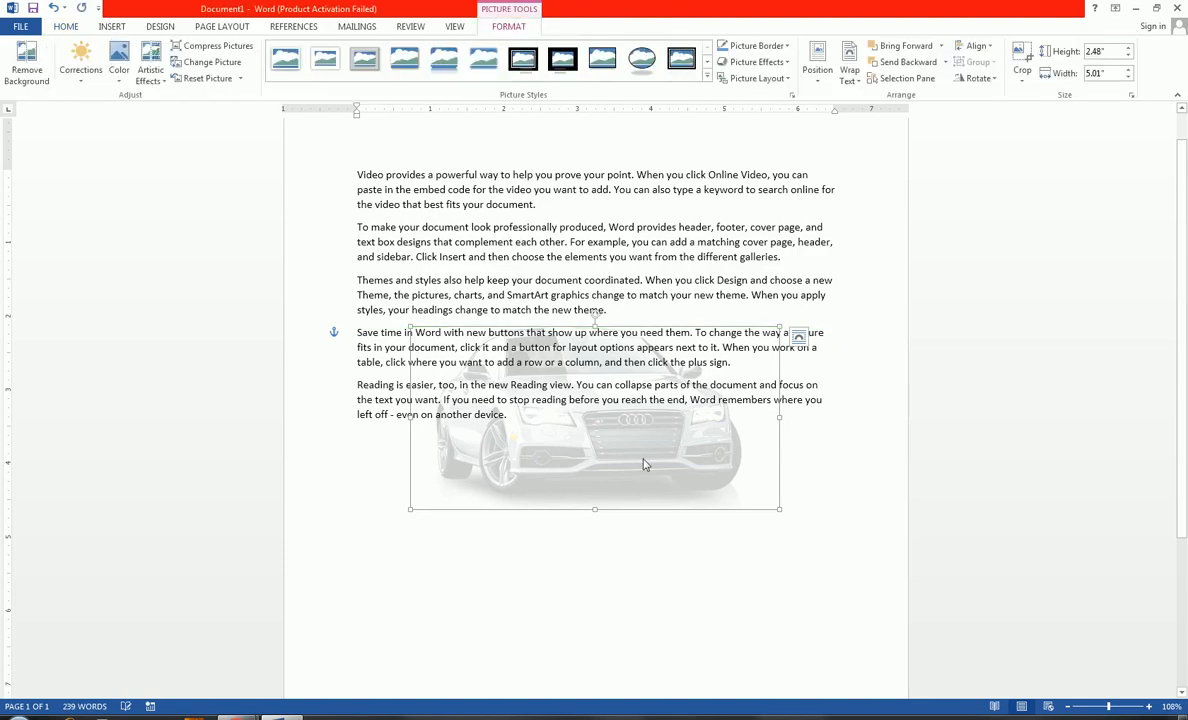
Step: Reset both the formatting and the size of the car picture
click(119, 64)
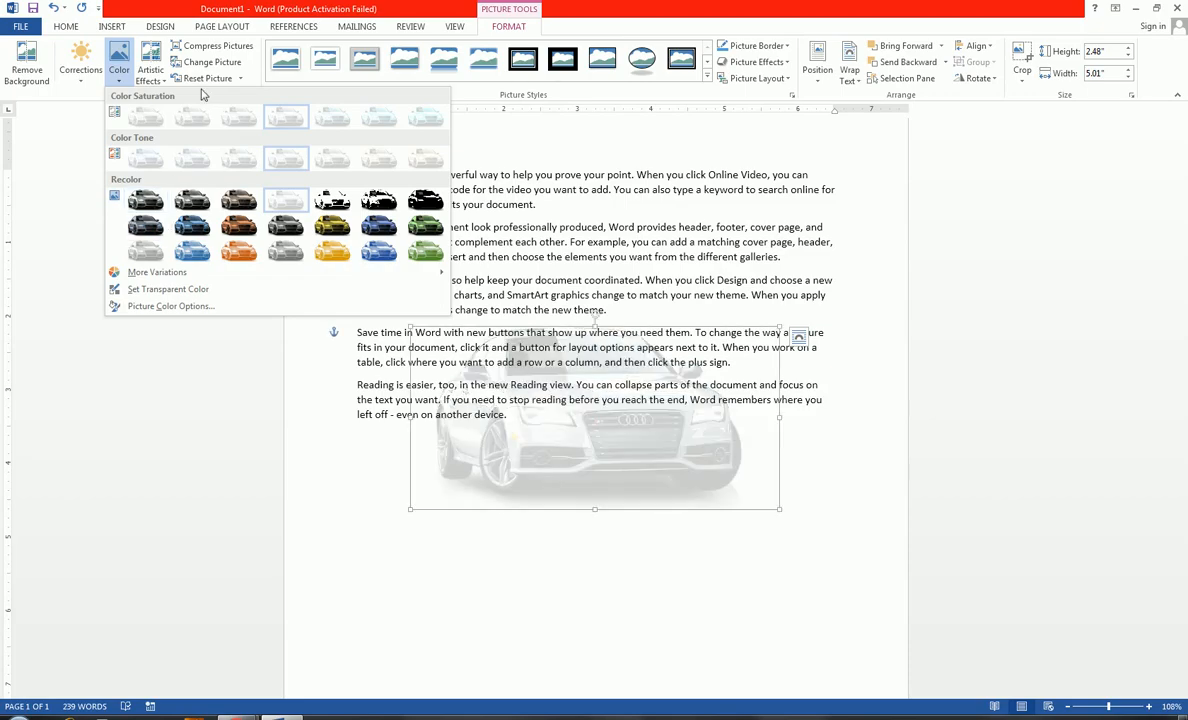
click(85, 83)
click(85, 83)
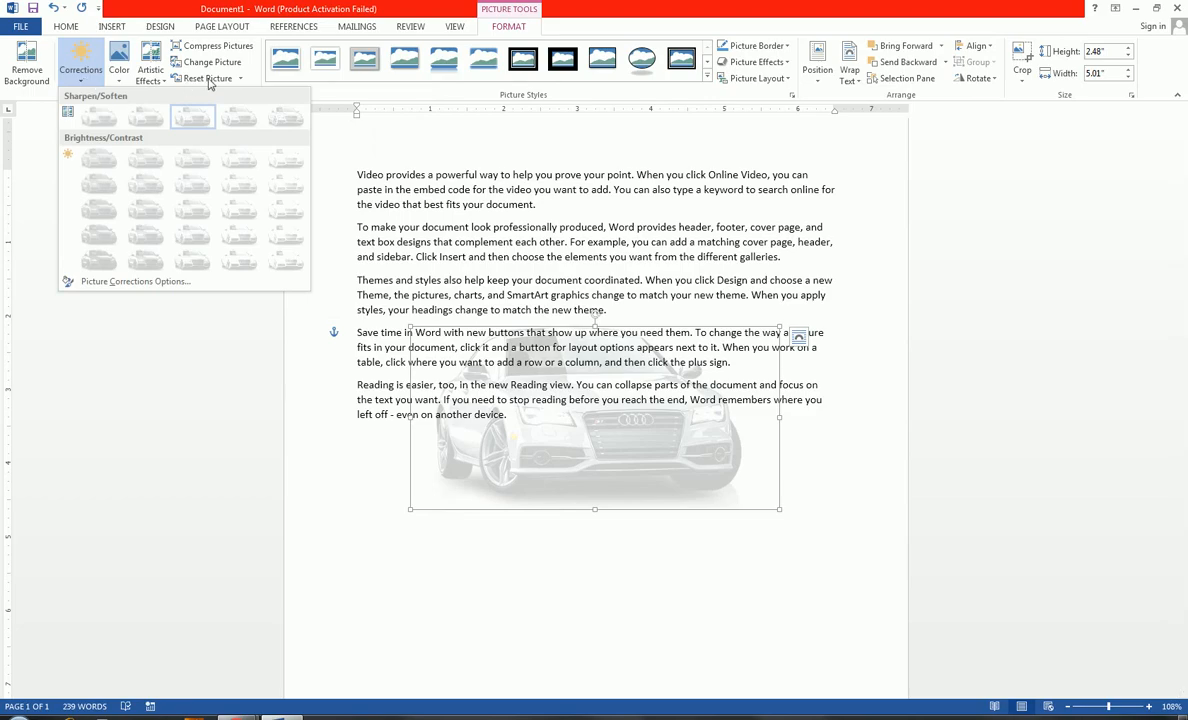
key(Escape)
click(240, 78)
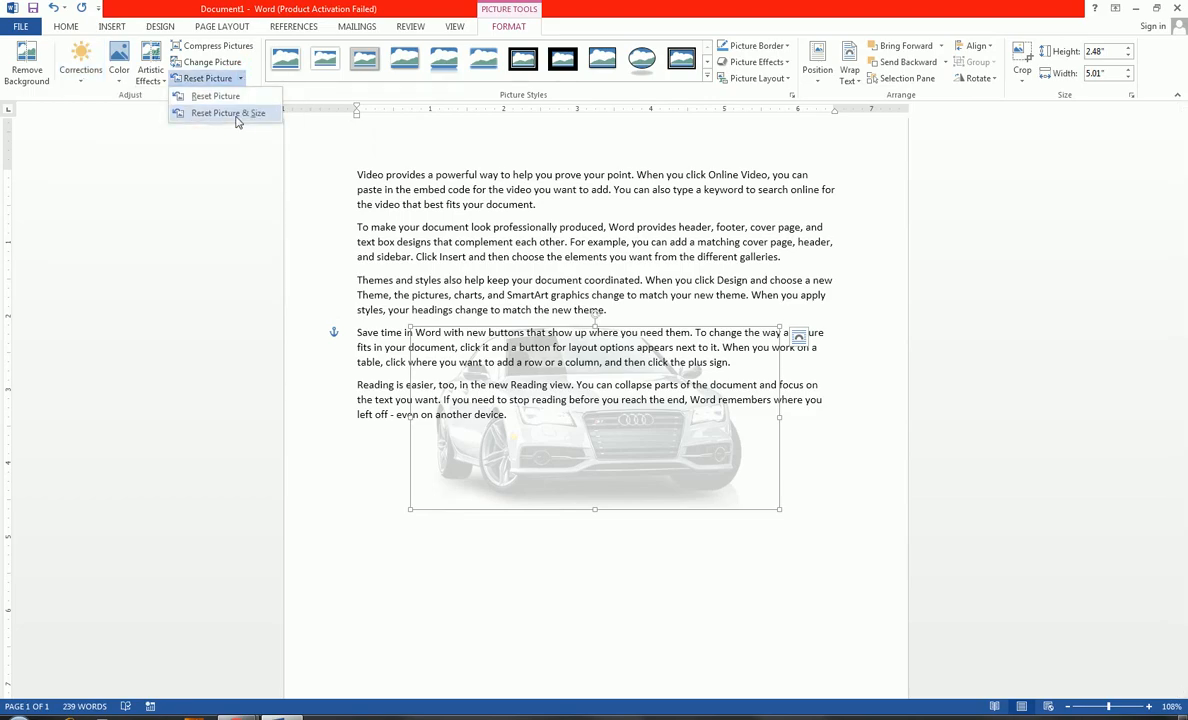
click(234, 114)
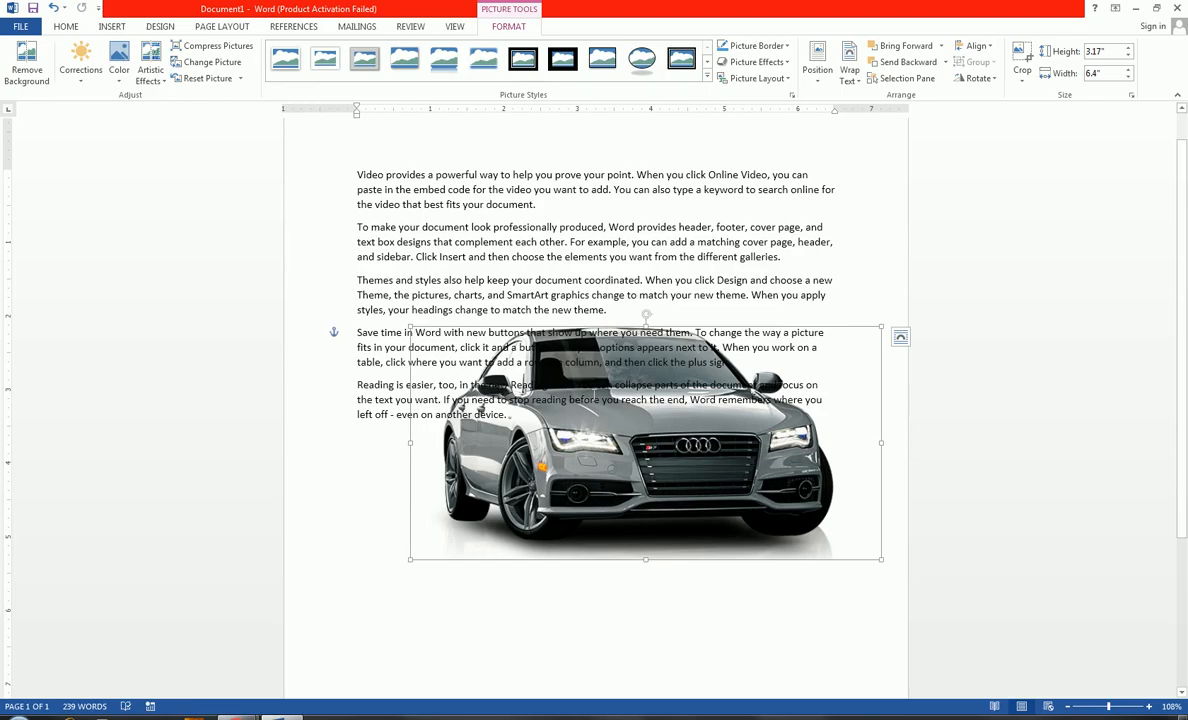
click(195, 63)
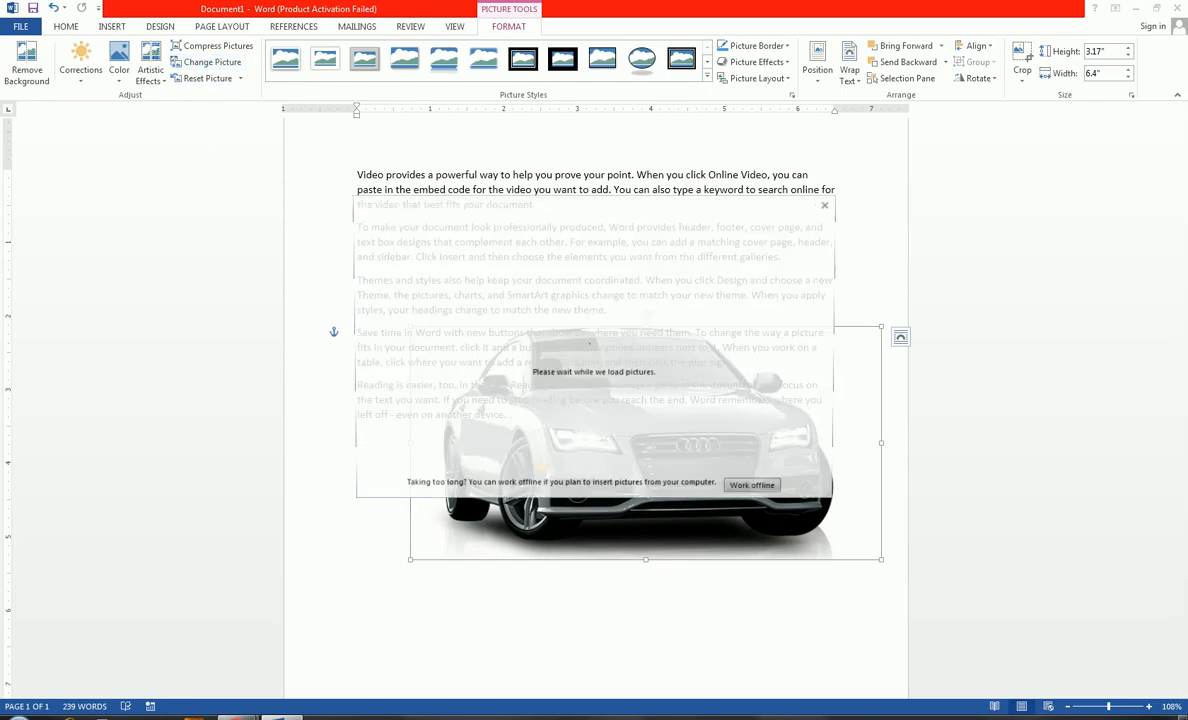
click(740, 491)
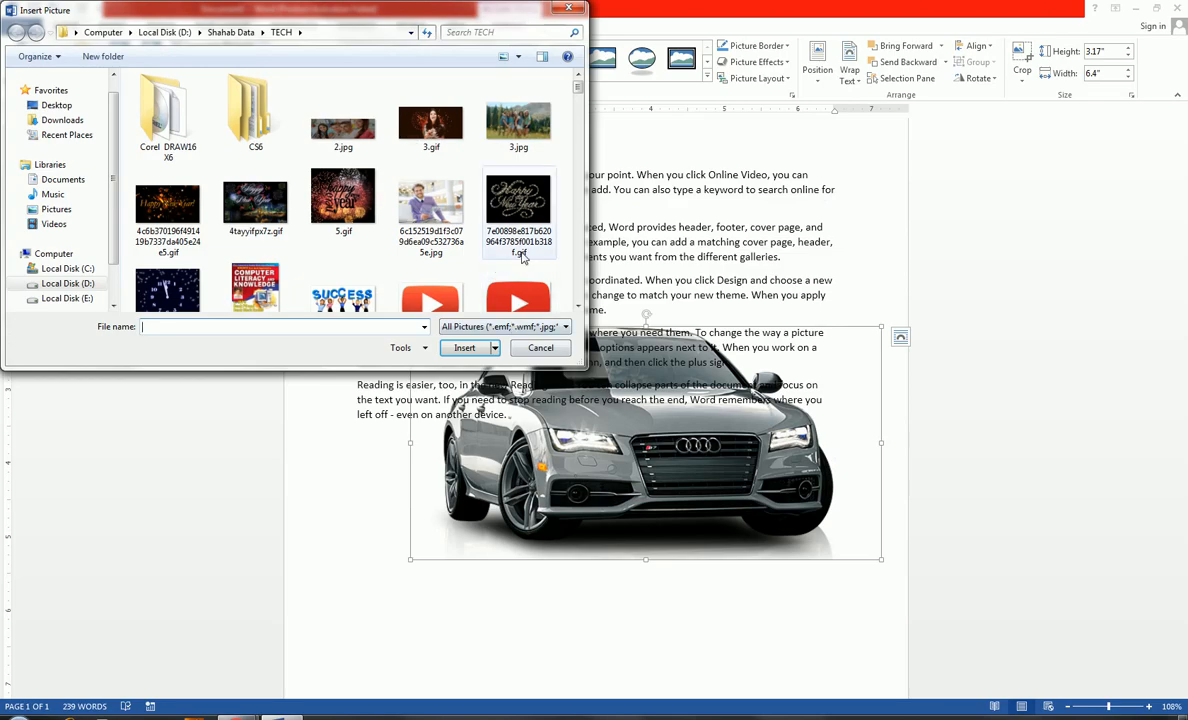
click(541, 347)
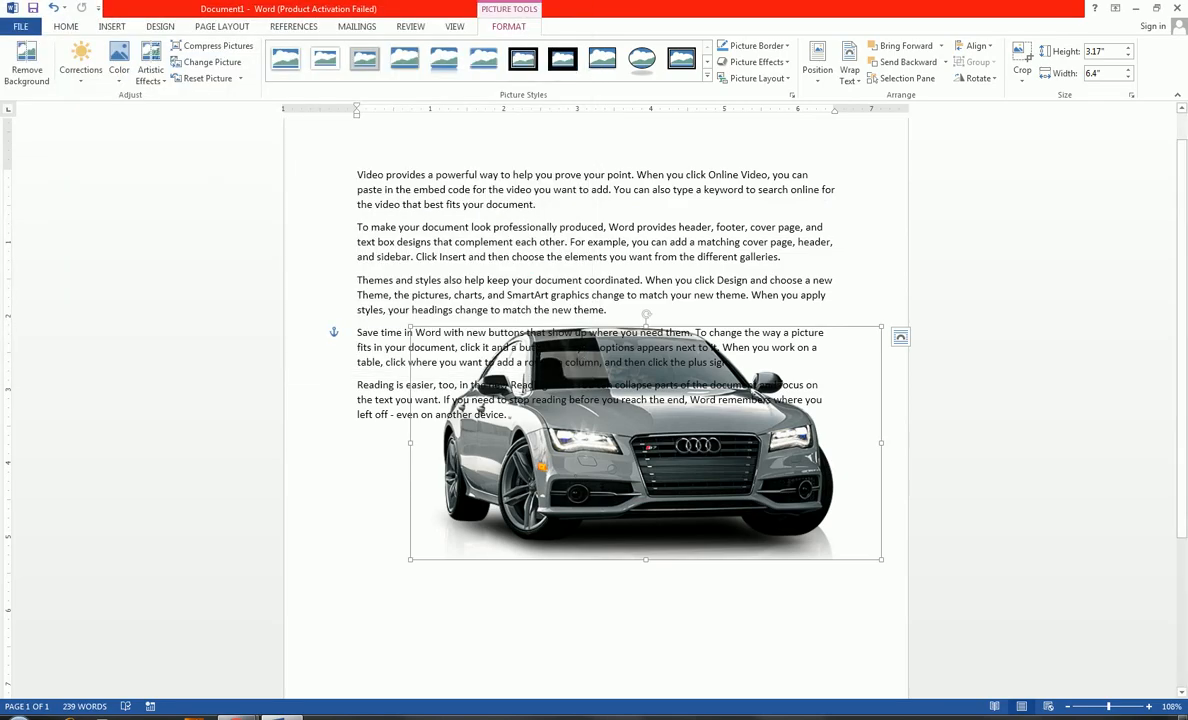
Step: Move the car picture slightly down and toward the left margin, and preview the gallery's picture styles on it
drag(650, 465, 612, 497)
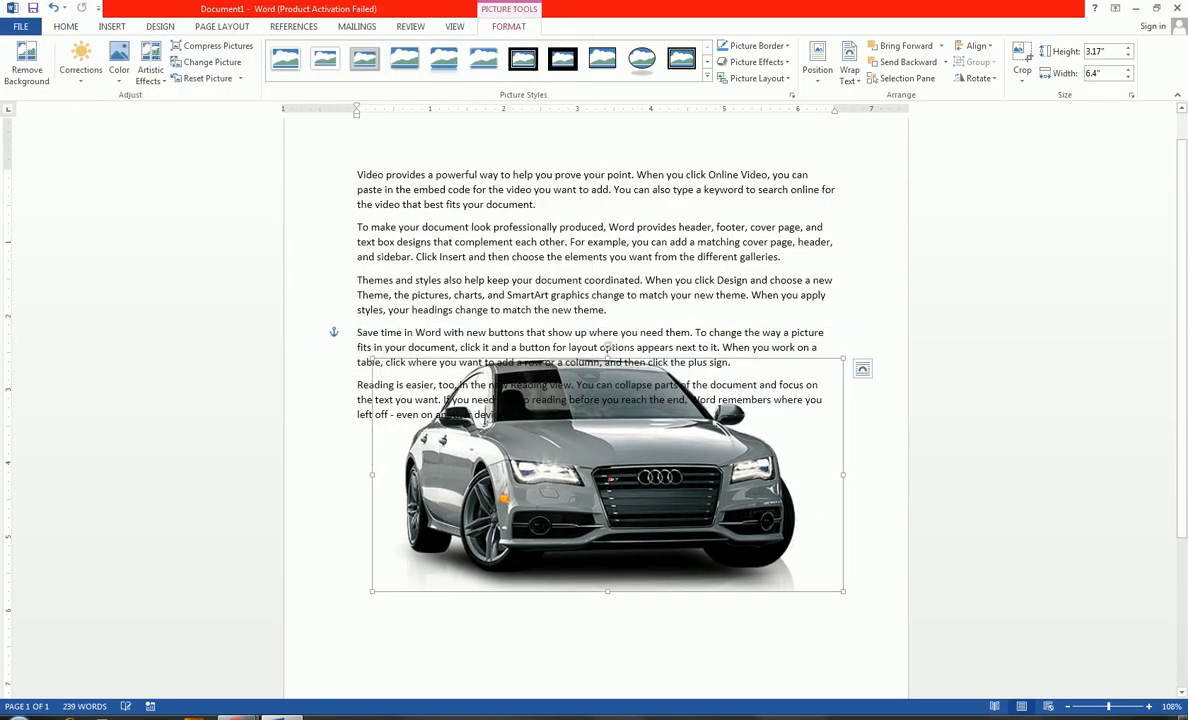
click(707, 76)
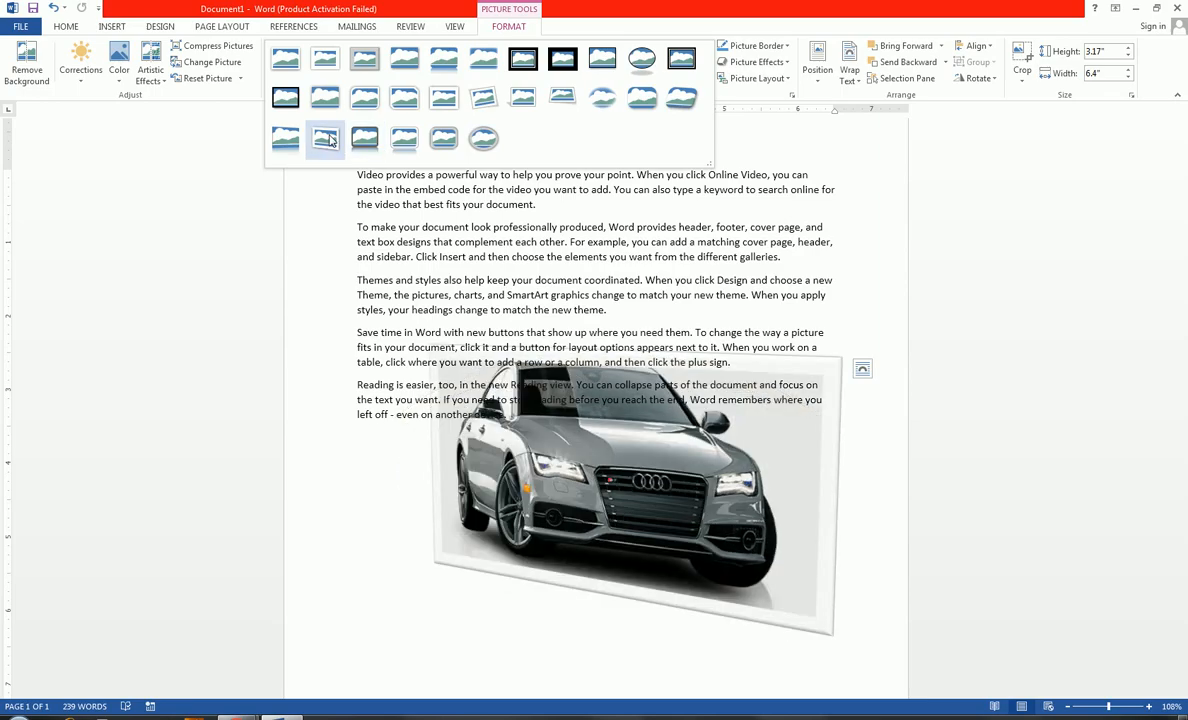
click(496, 394)
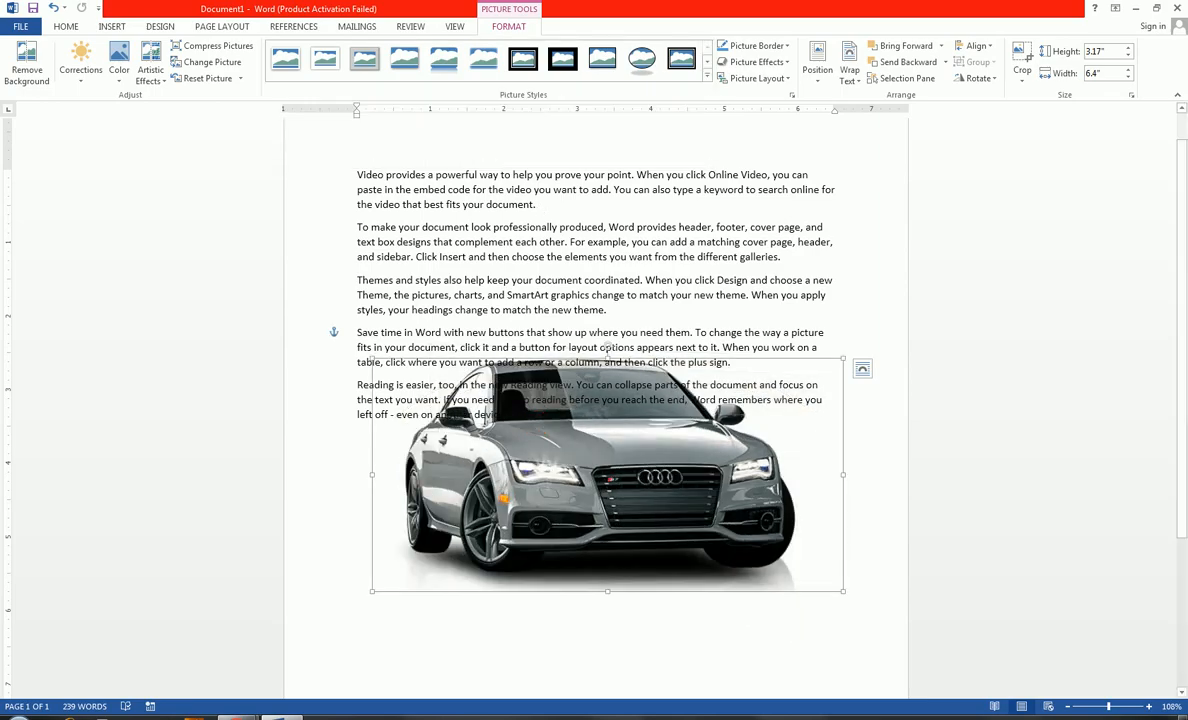
Step: Review the text wrapping choices for the car picture and delete the picture from the document
click(849, 78)
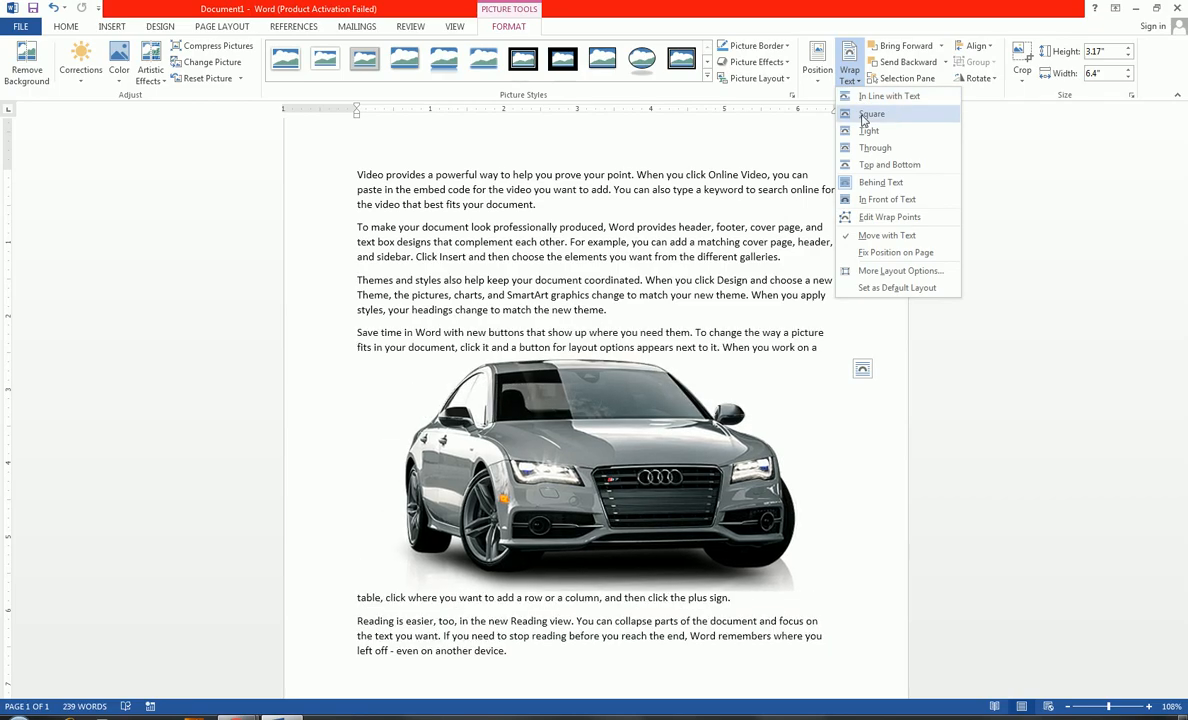
click(864, 118)
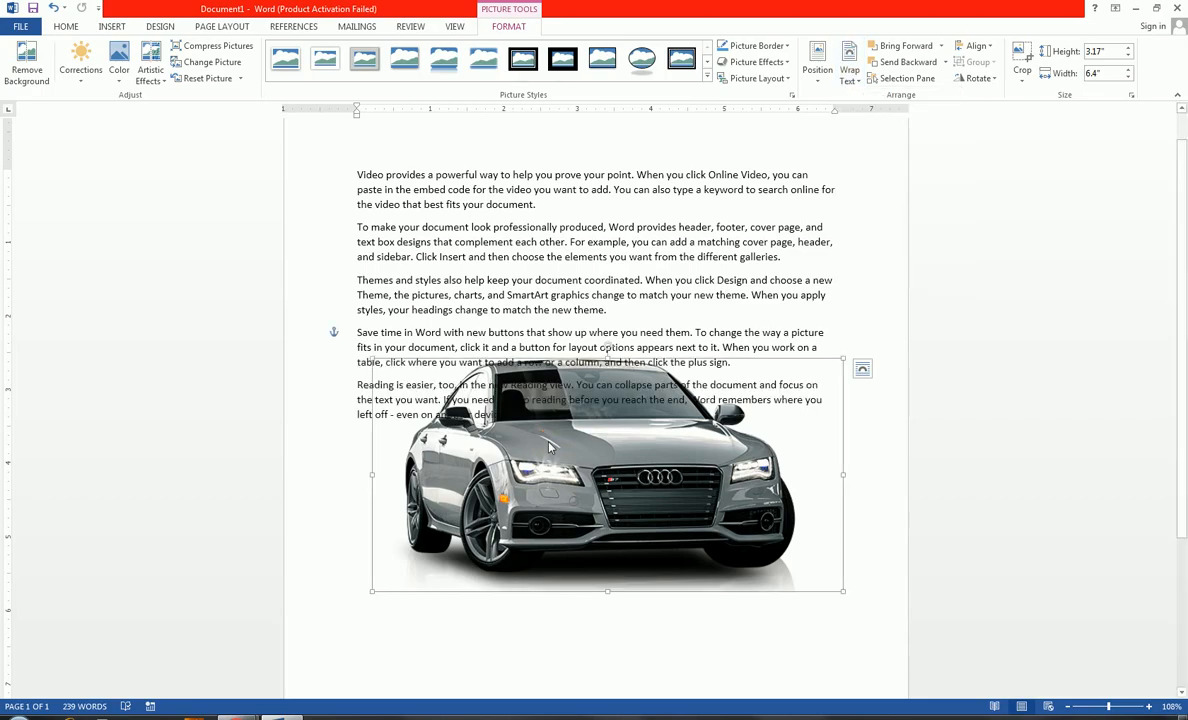
key(Delete)
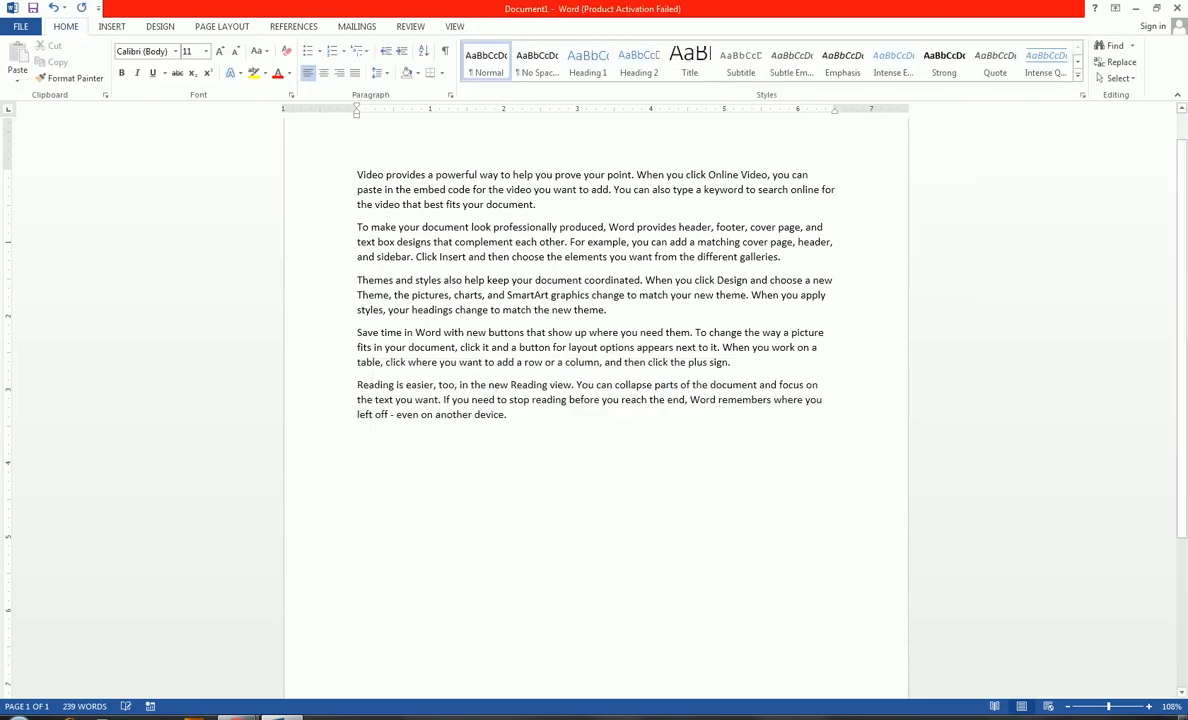
Step: Set the advanced Word option for inserting and pasting pictures to Square
click(20, 26)
click(30, 345)
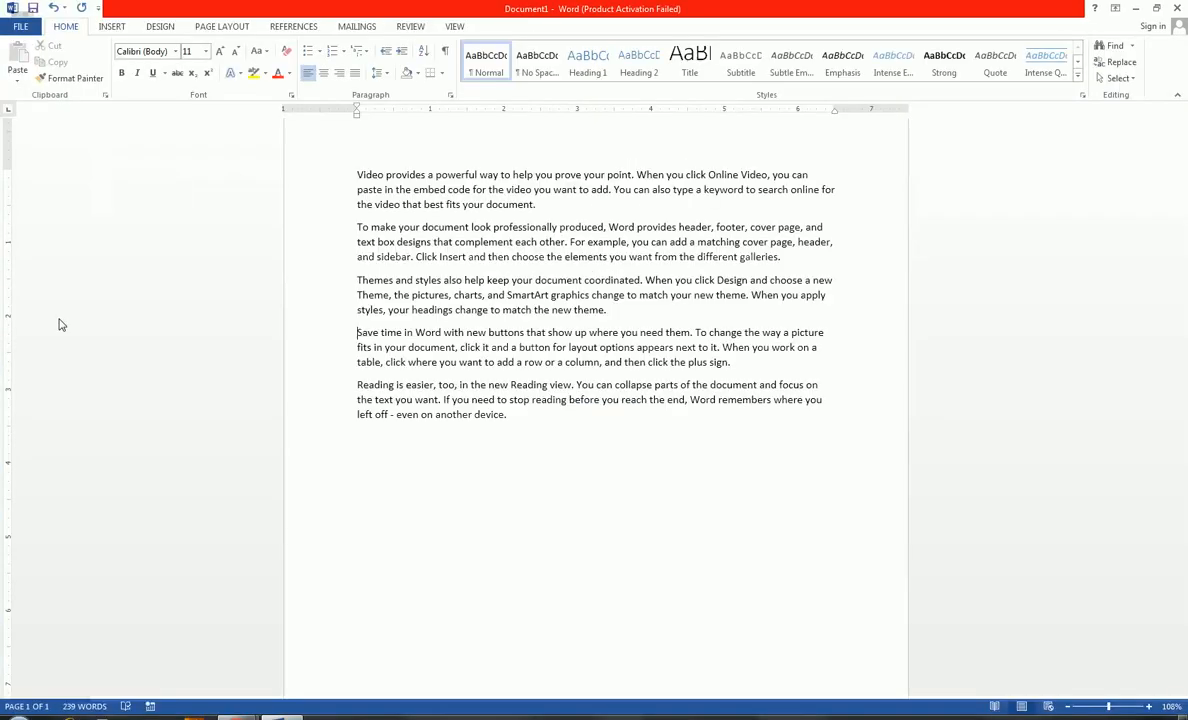
click(334, 248)
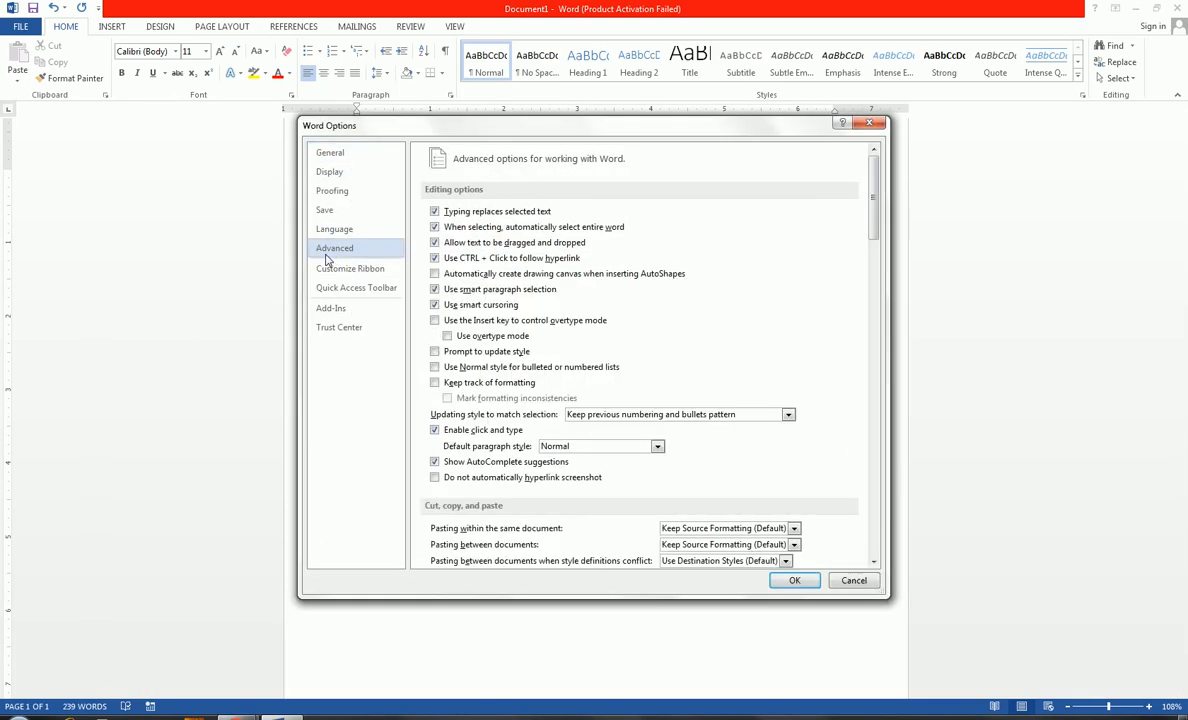
scroll(515, 405, down, 1)
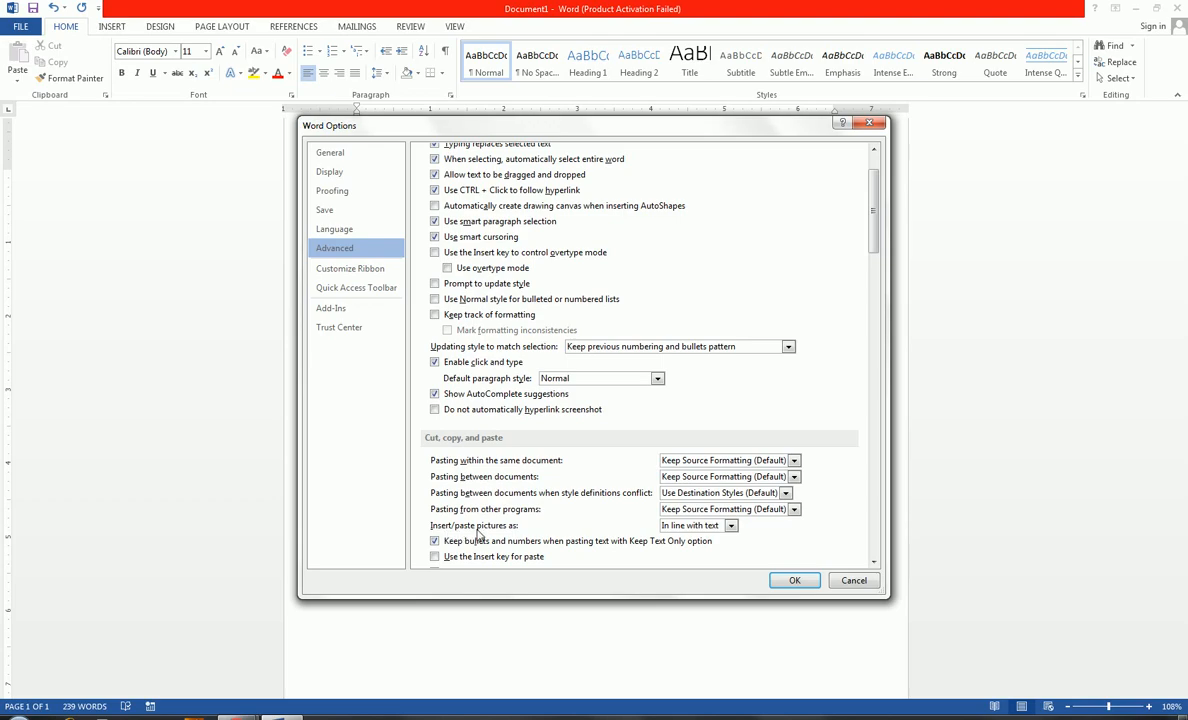
click(731, 527)
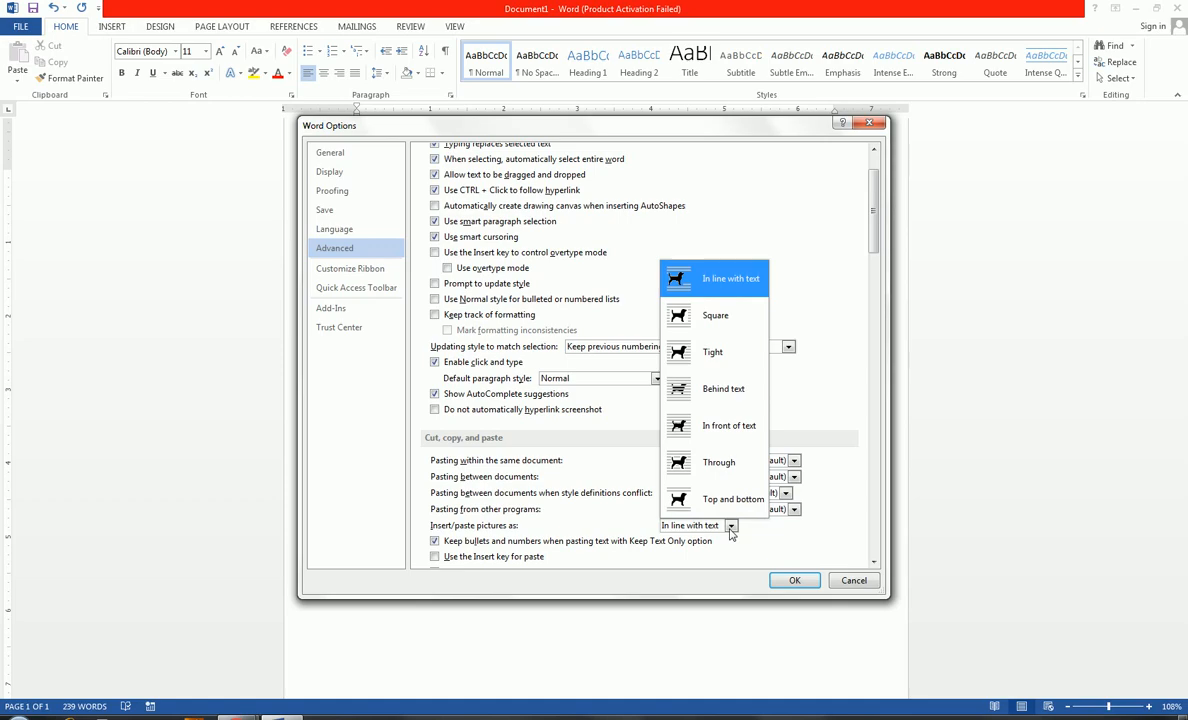
click(722, 318)
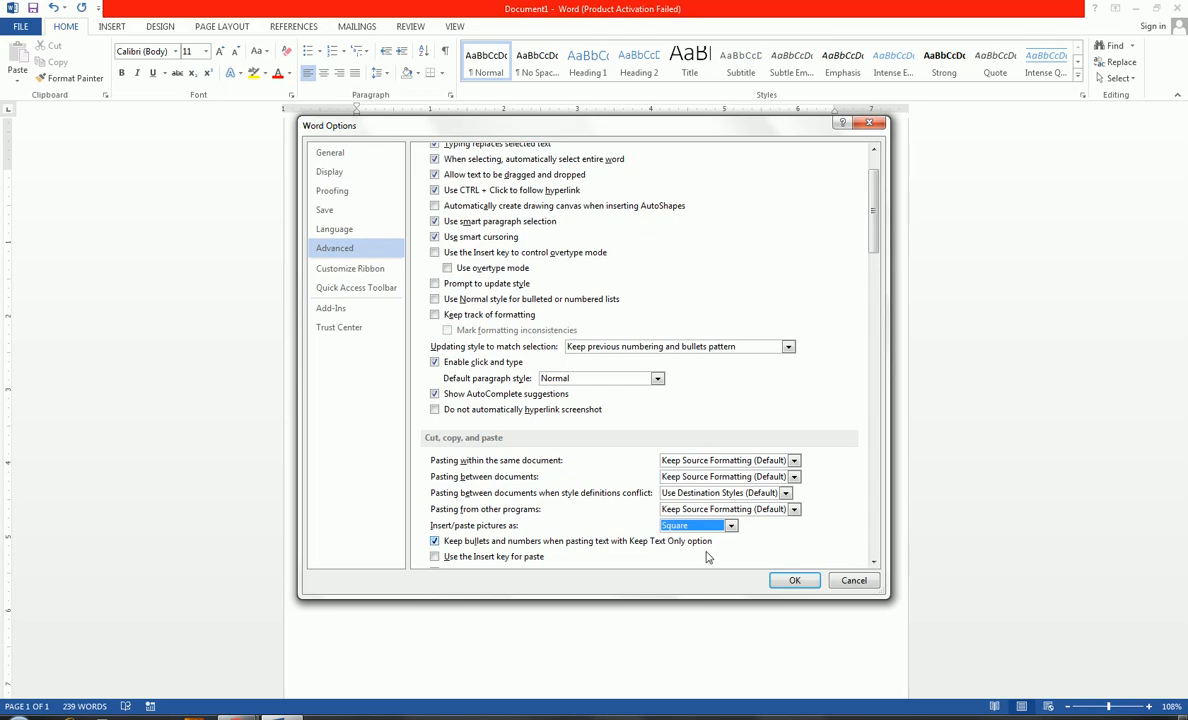
click(792, 580)
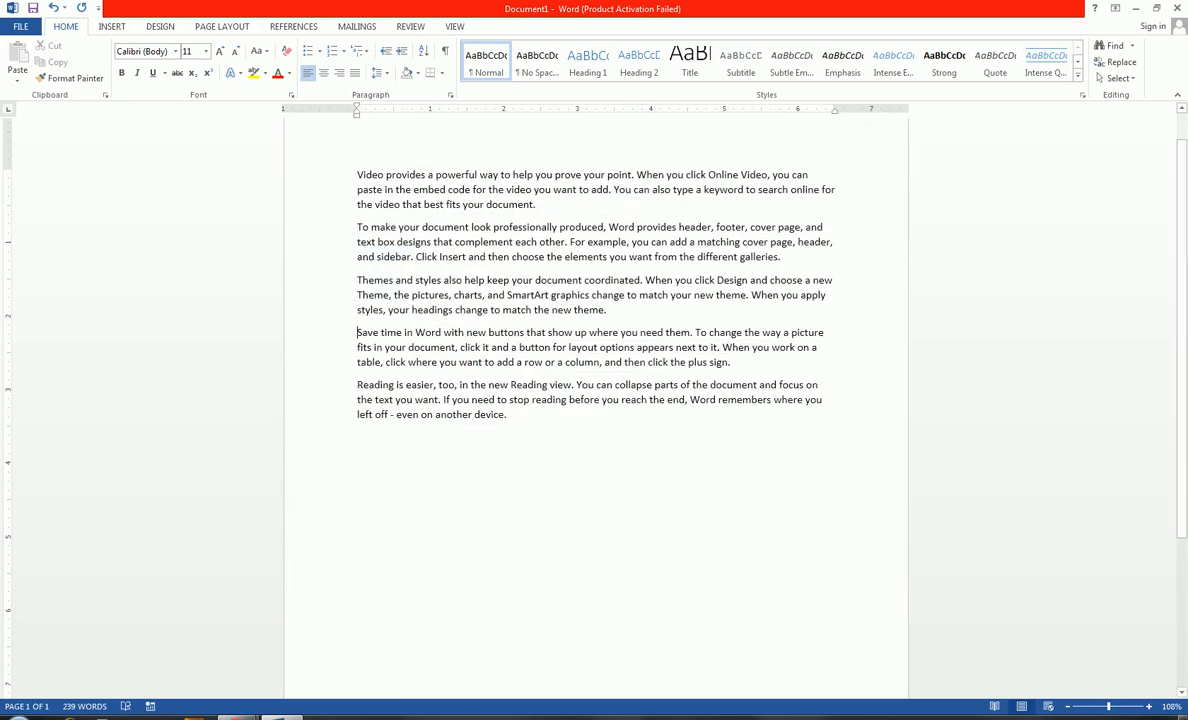
Step: Insert 3.jpg from the TECH folder, placing it within the second paragraph at a size of about 2.85" by 5.05"
click(112, 27)
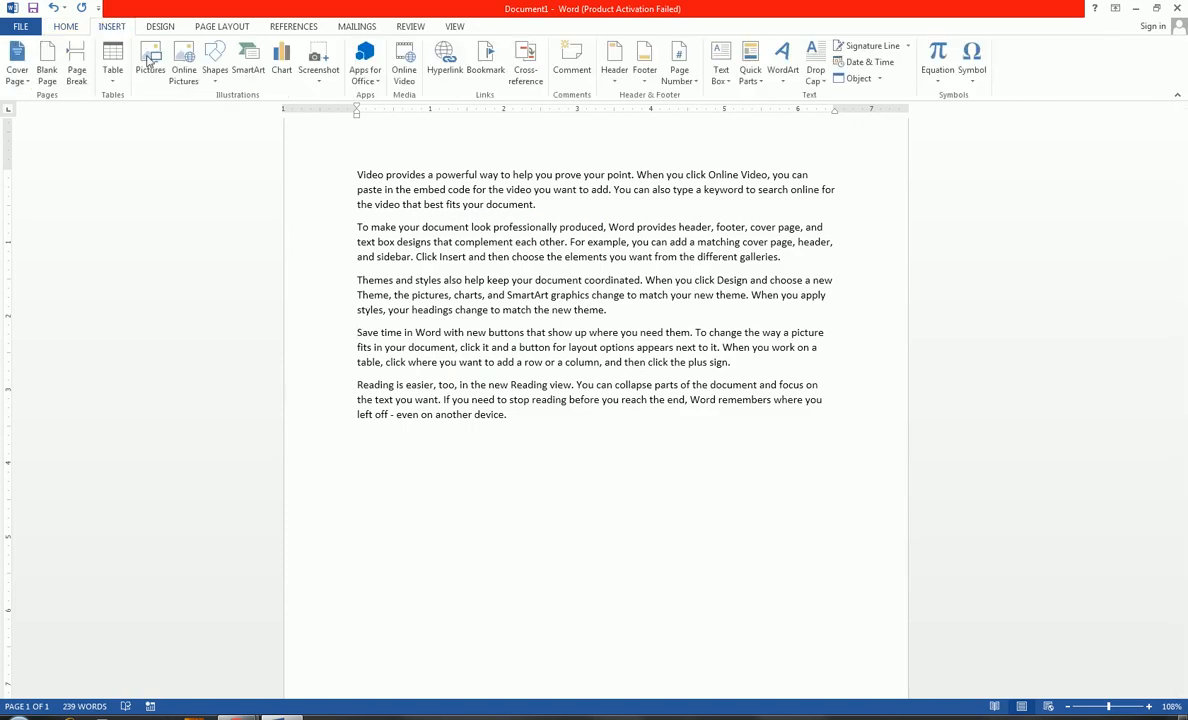
click(150, 68)
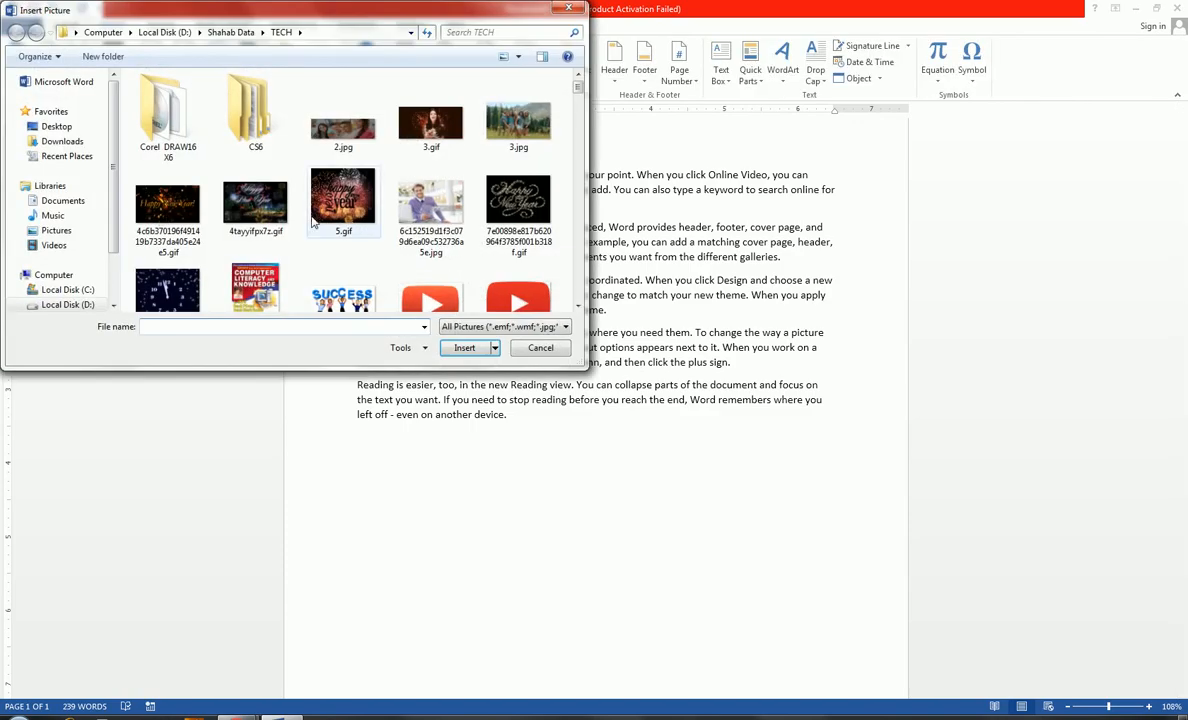
click(513, 115)
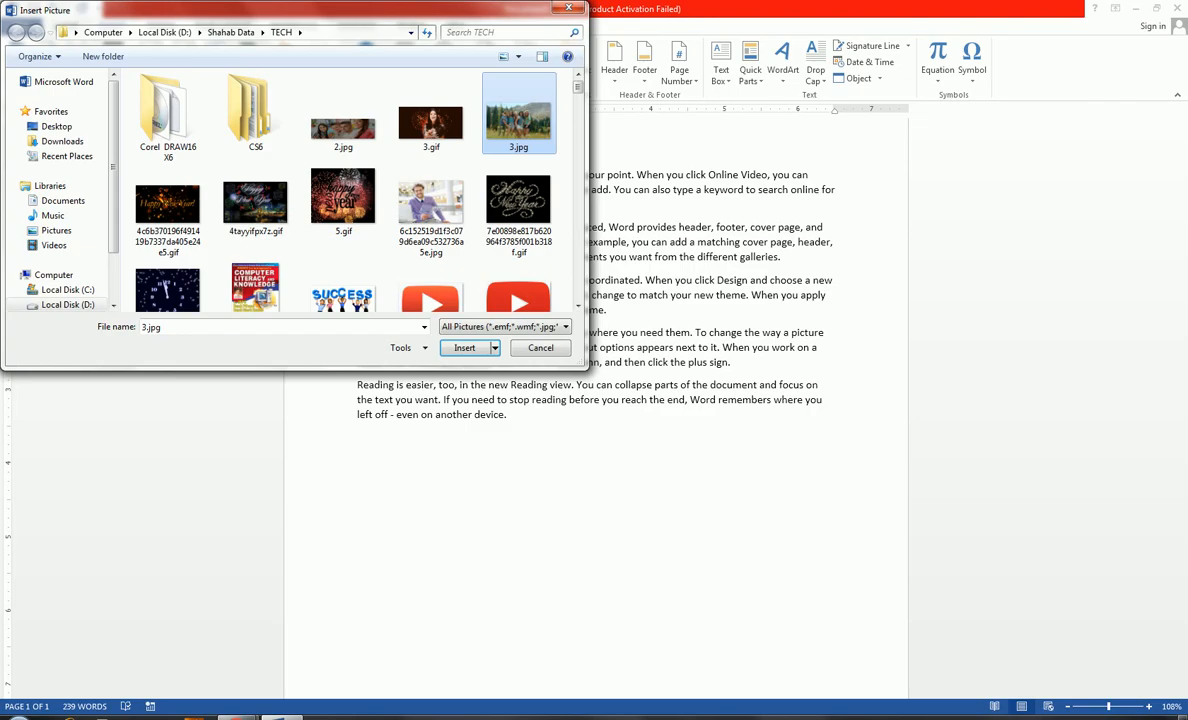
click(463, 347)
drag(557, 358, 604, 285)
drag(835, 525, 729, 467)
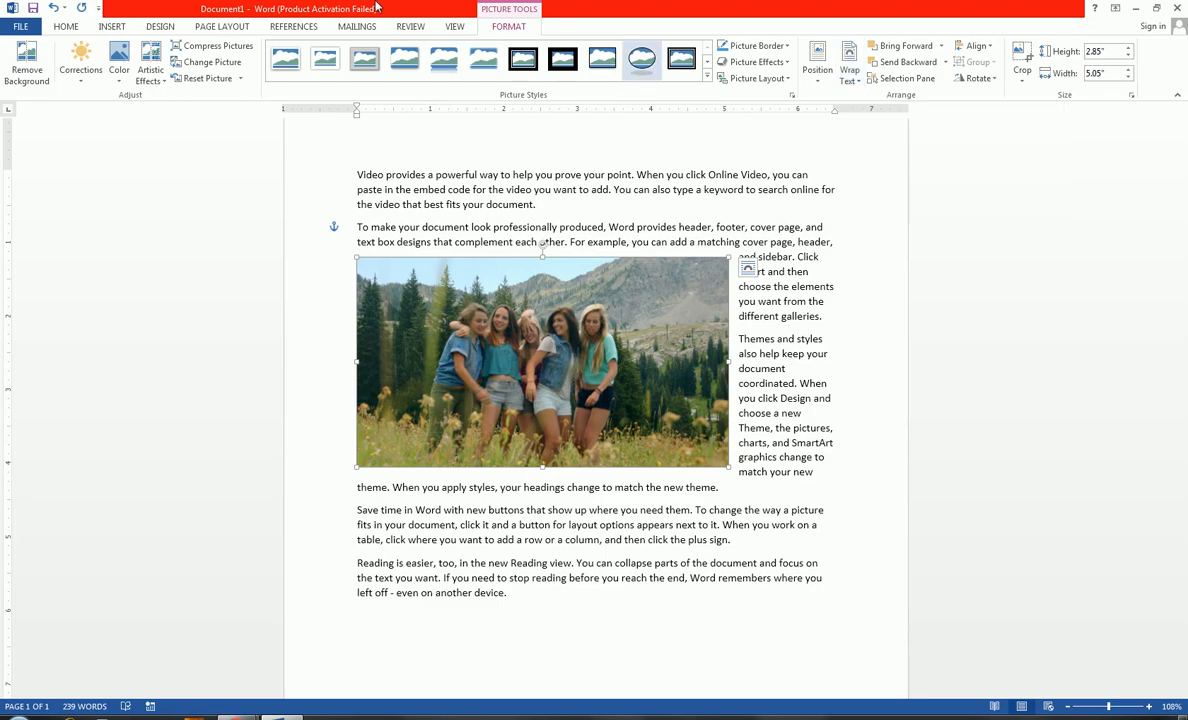
click(22, 25)
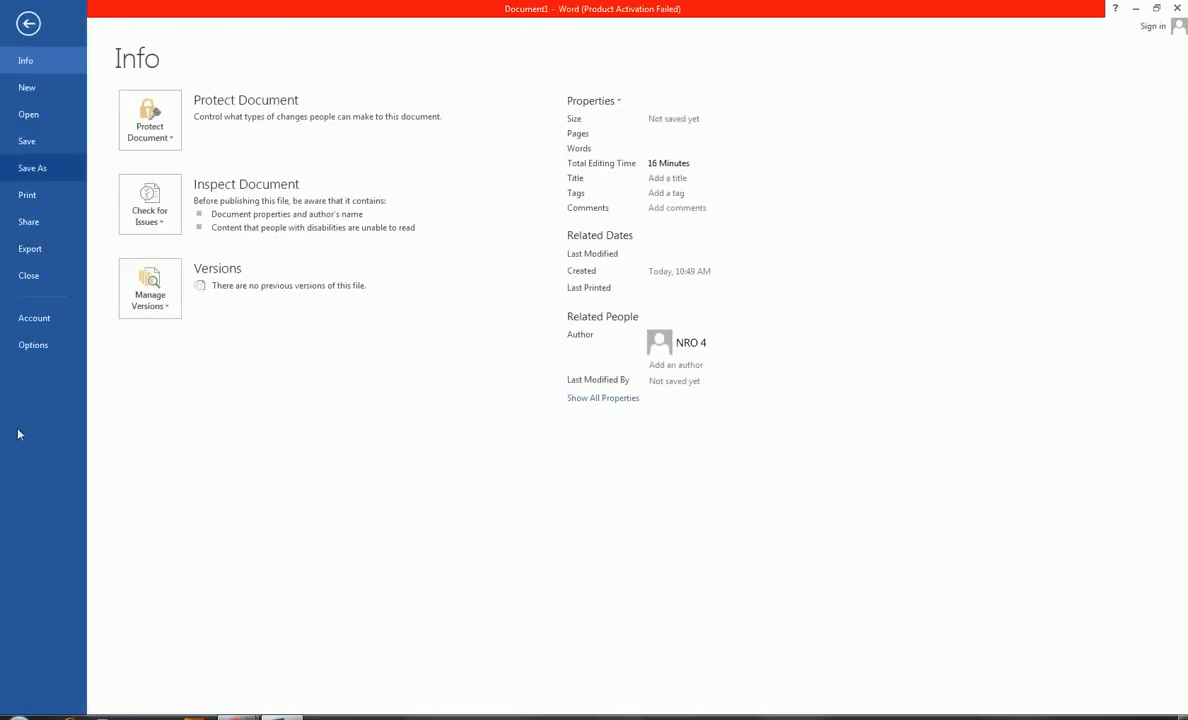
click(32, 344)
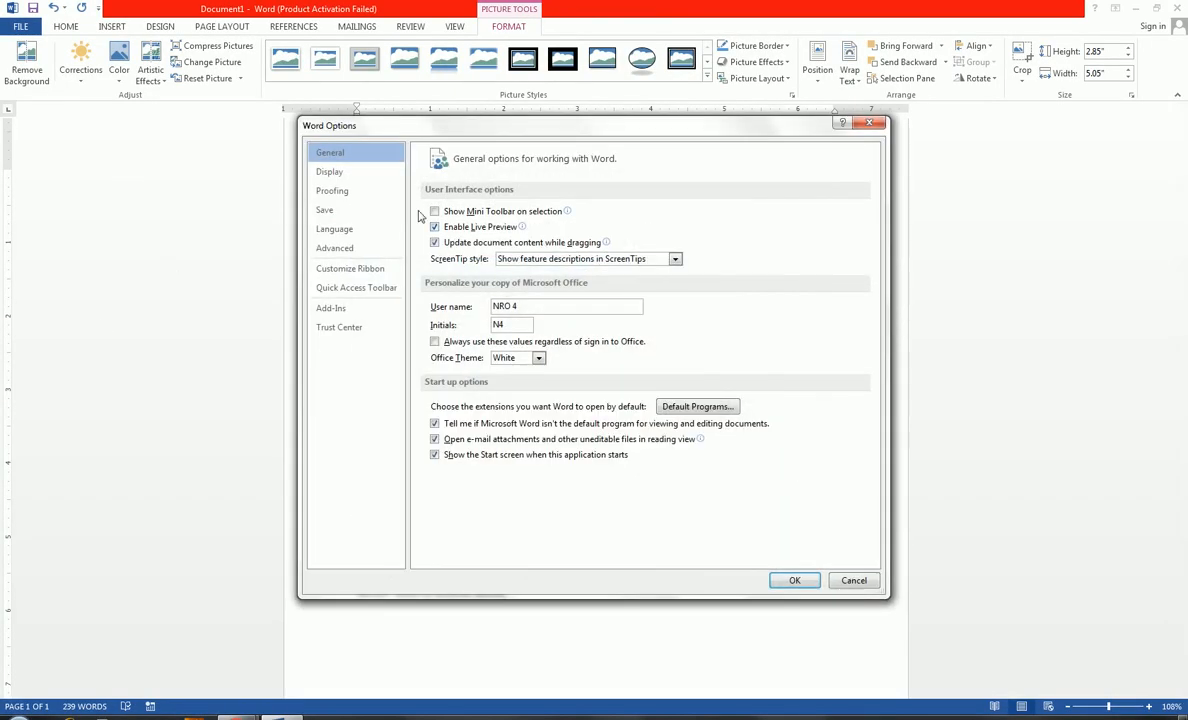
click(850, 581)
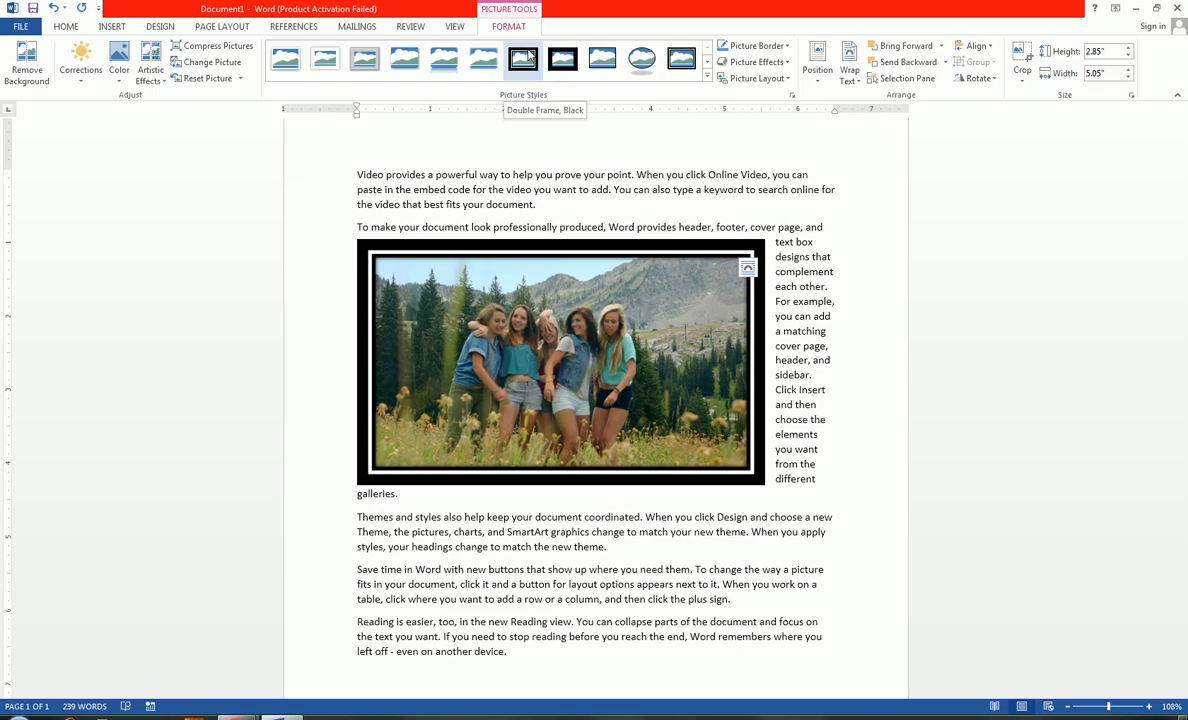
Step: Try the Double Frame, Black style on the group photo, undo it, and check the photo's text wrapping options
click(522, 60)
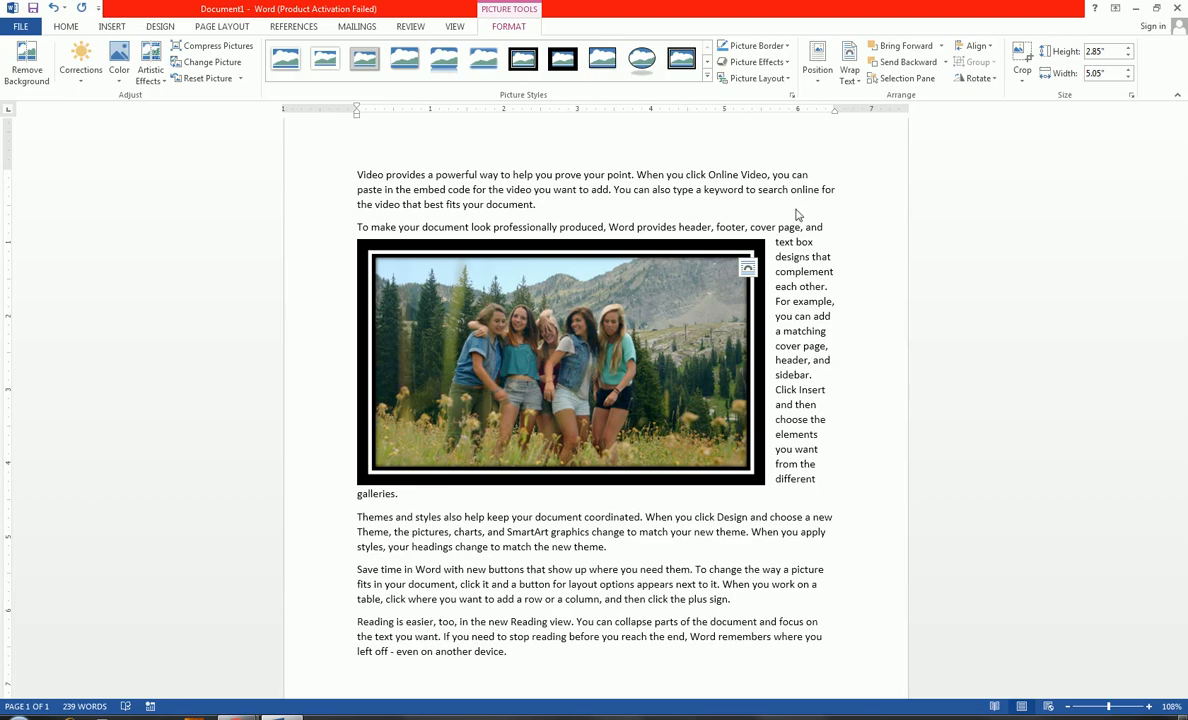
key(ctrl+z)
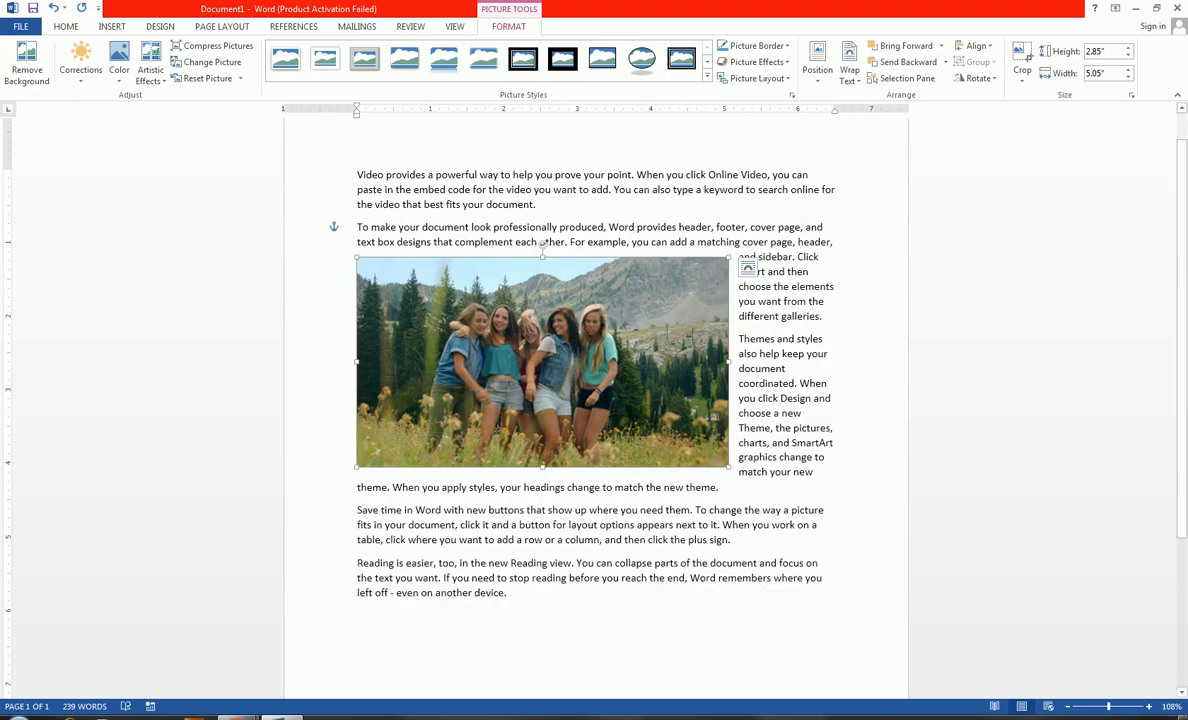
click(748, 267)
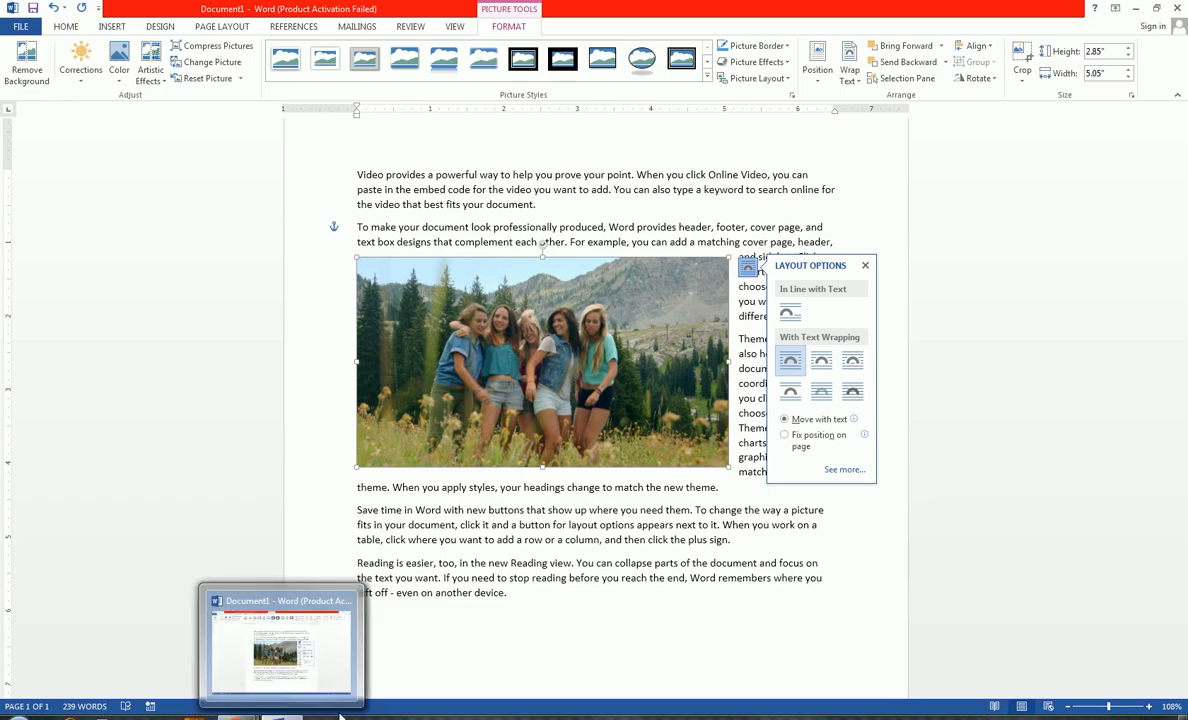
click(849, 66)
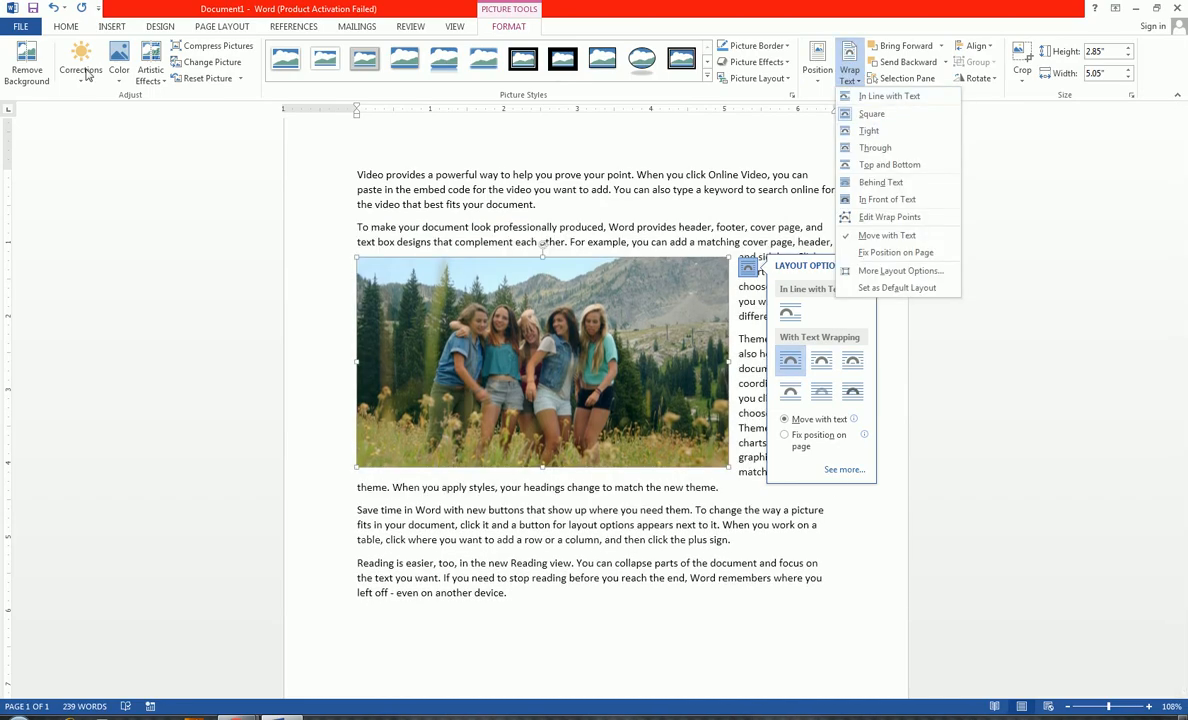
Step: Change the advanced Word option for inserting and pasting pictures to Behind text
click(22, 26)
click(33, 345)
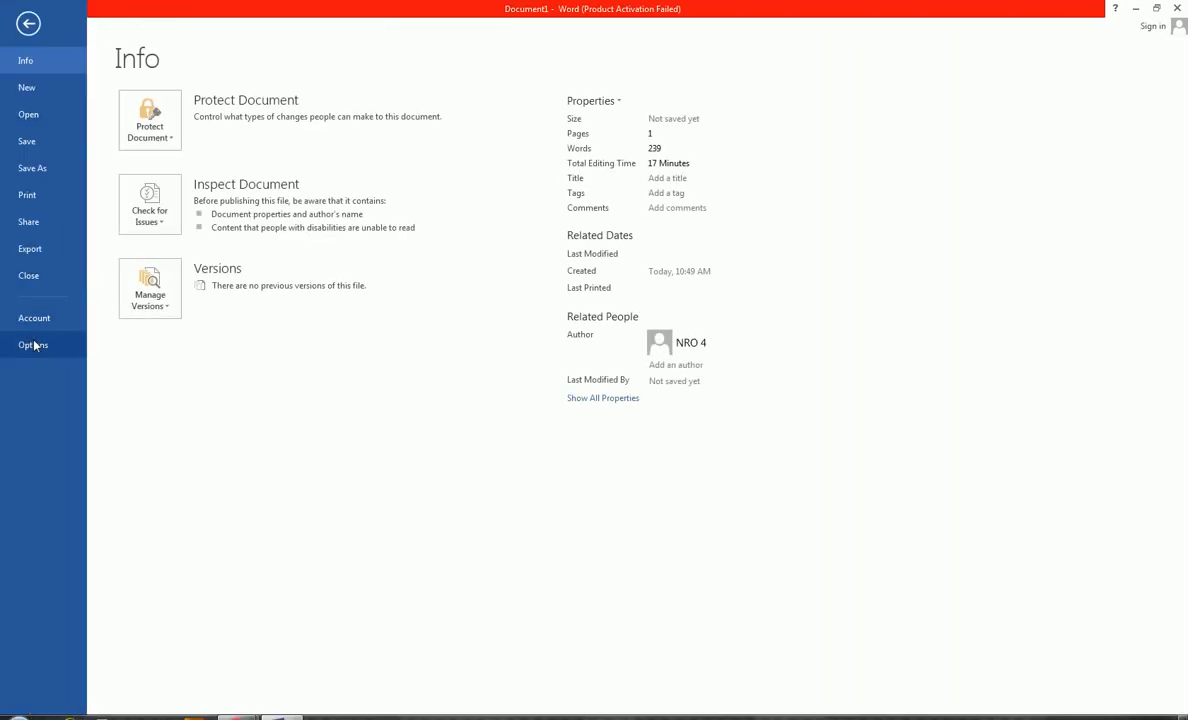
click(334, 248)
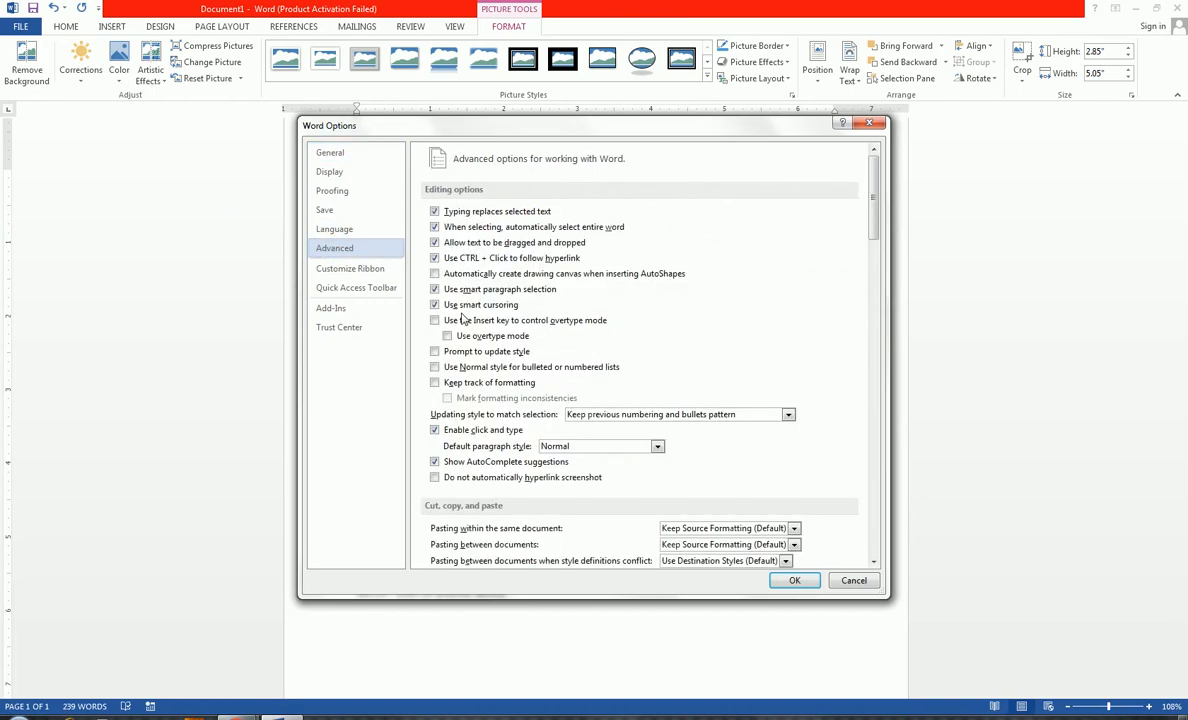
scroll(473, 479, down, 2)
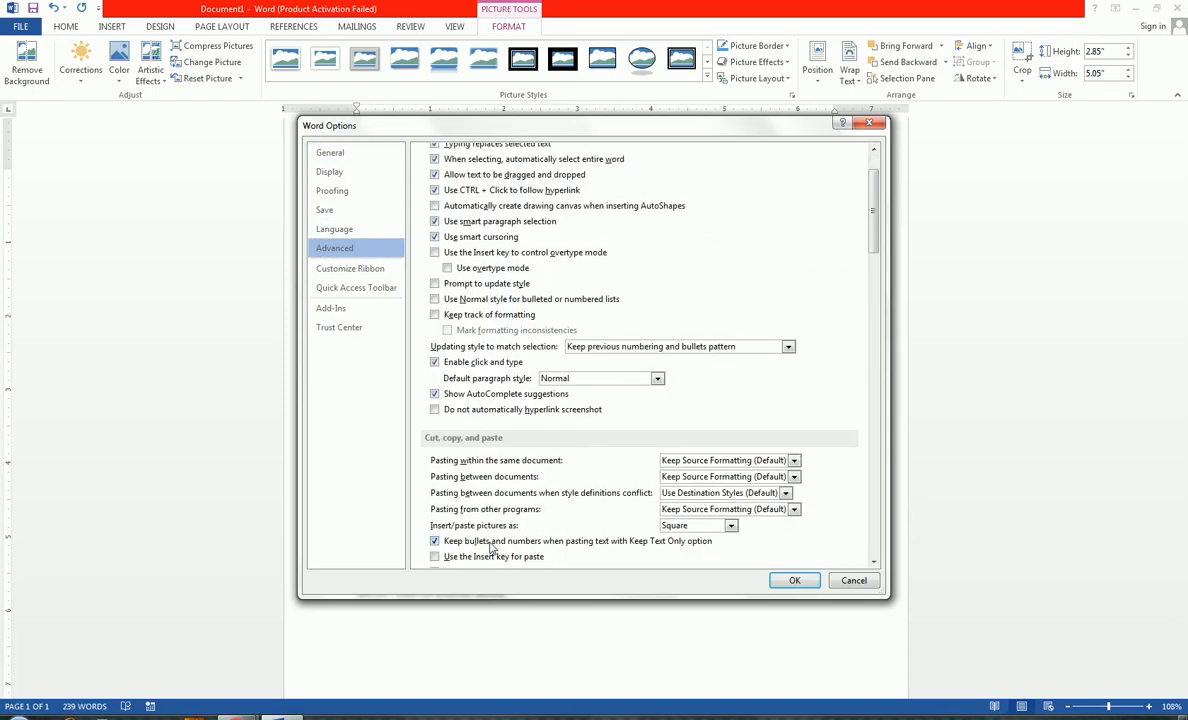
click(727, 526)
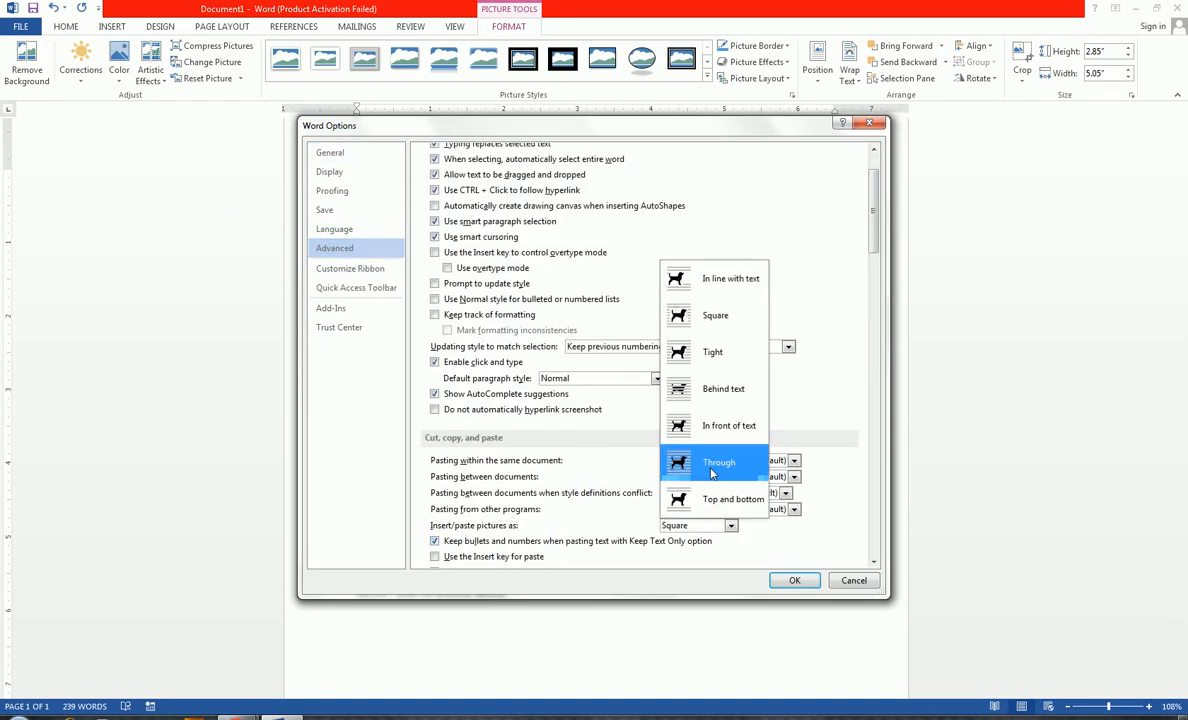
click(714, 390)
click(805, 585)
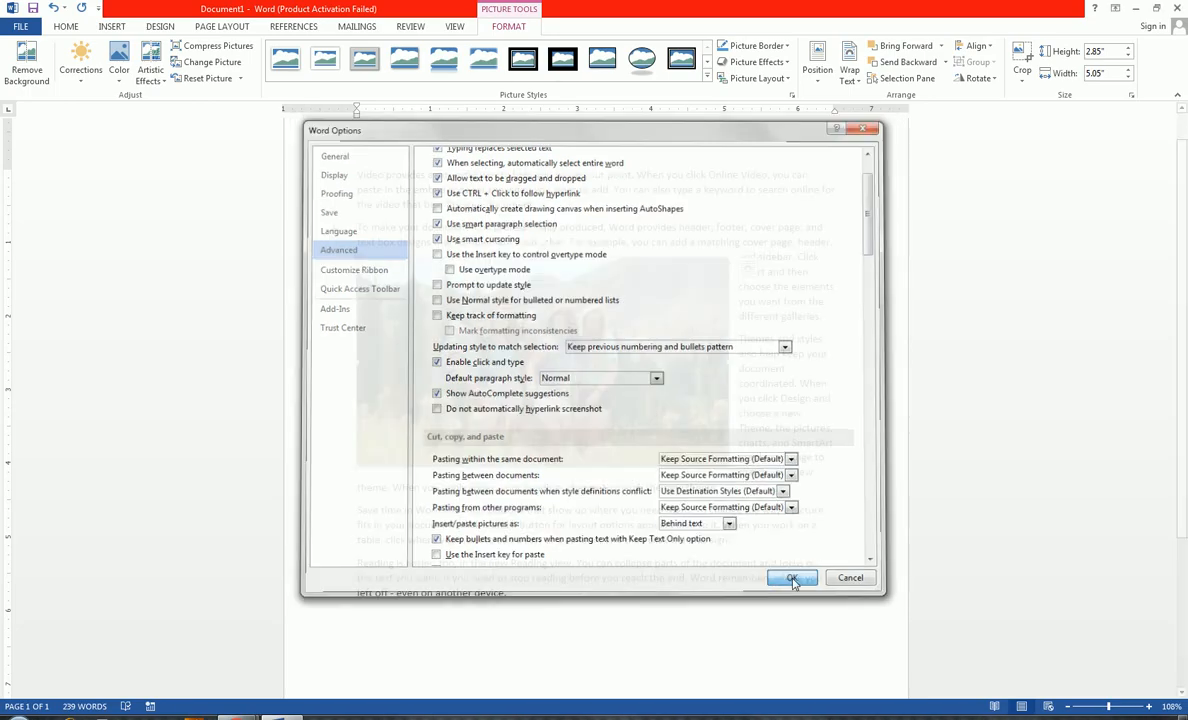
Step: Delete the group photo and insert 6c152519d1f3c079d6ea09c532736a5e.jpg from the TECH folder
key(Delete)
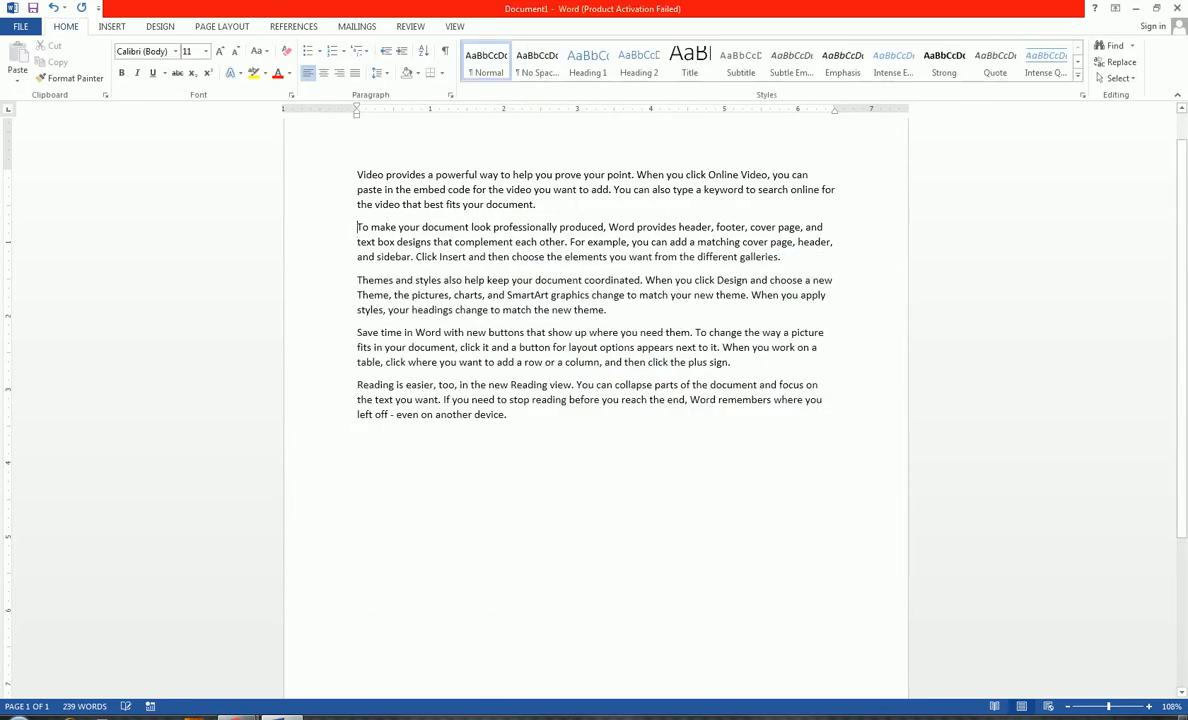
click(111, 27)
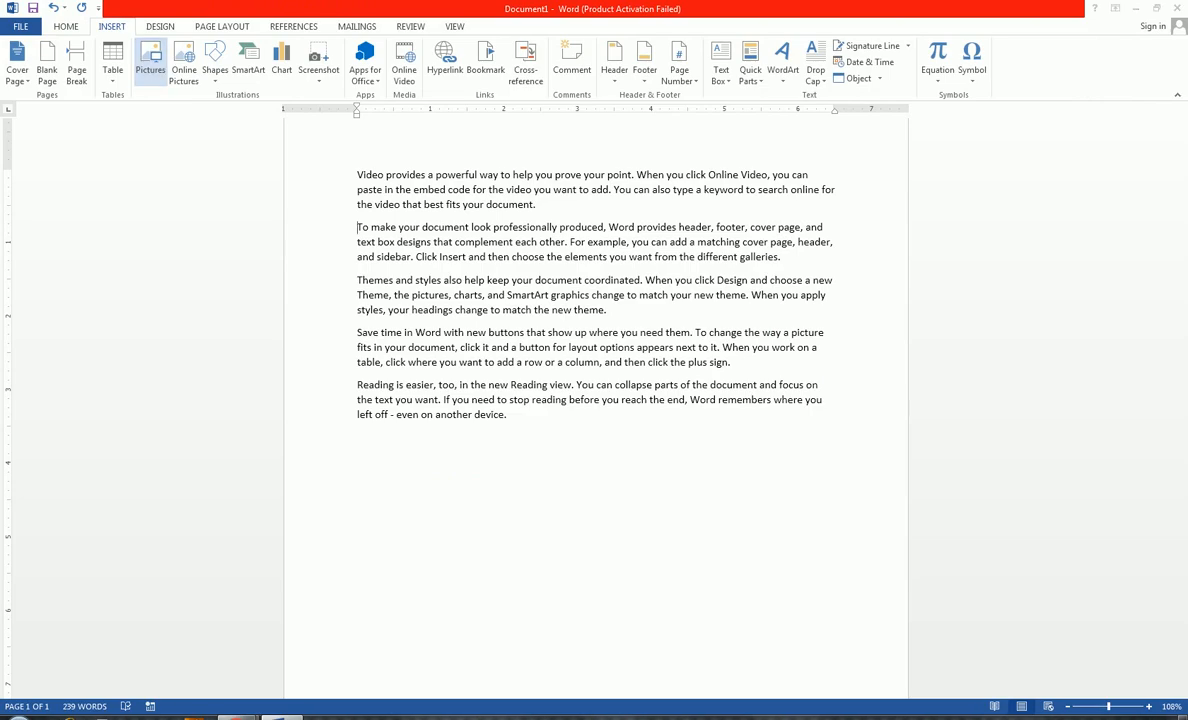
click(151, 60)
click(431, 205)
click(464, 347)
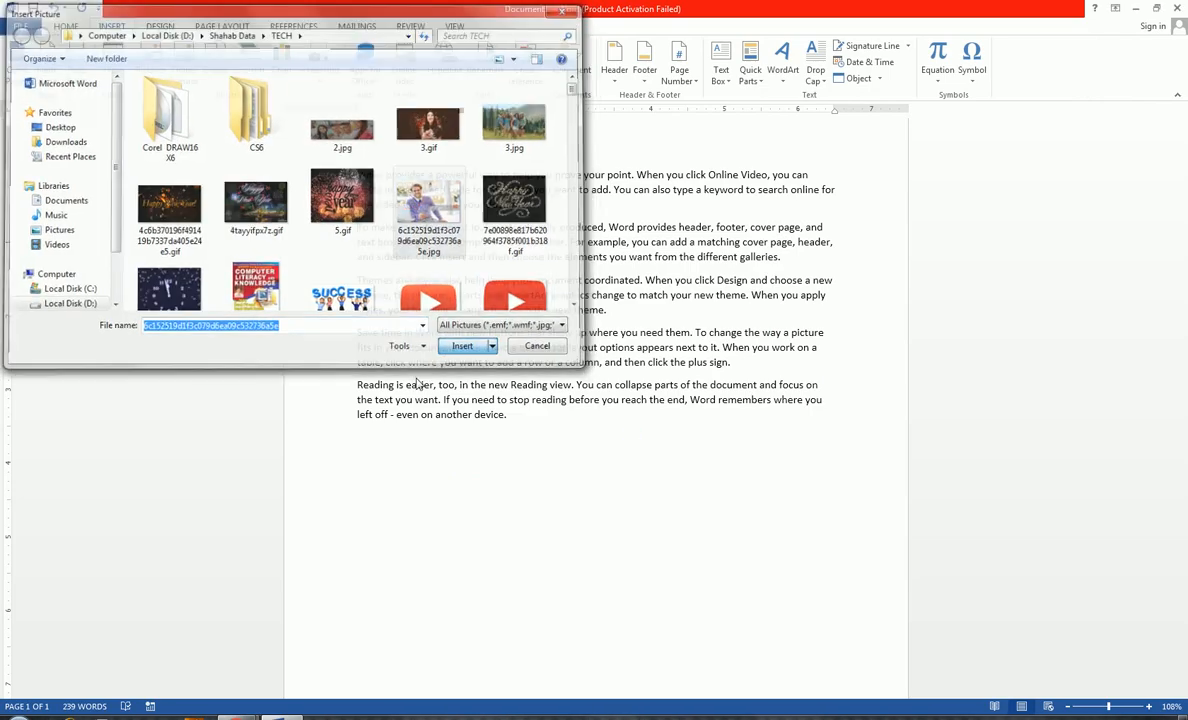
Step: Enlarge the inserted picture to about 3.02" by 4.53" and move it beneath the last three paragraphs
drag(483, 302, 690, 443)
drag(629, 420, 695, 459)
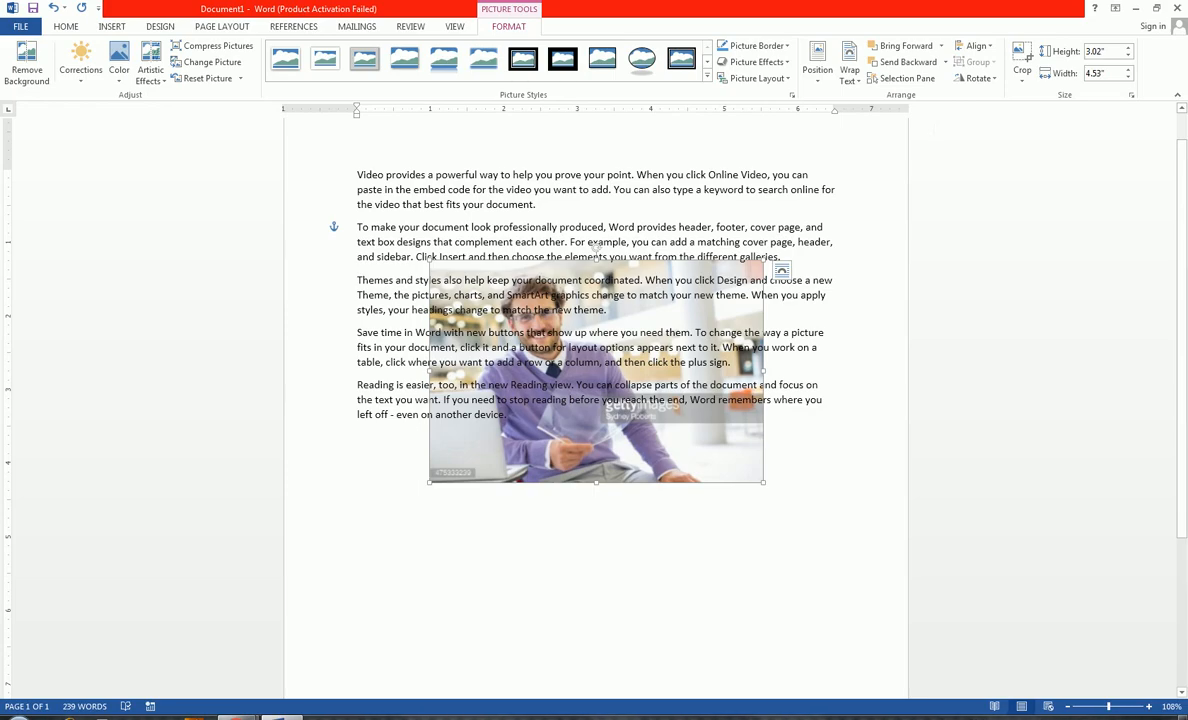
Step: Switch to the browser window showing the YouTube channel's videos page
mouse_move(237, 714)
click(293, 600)
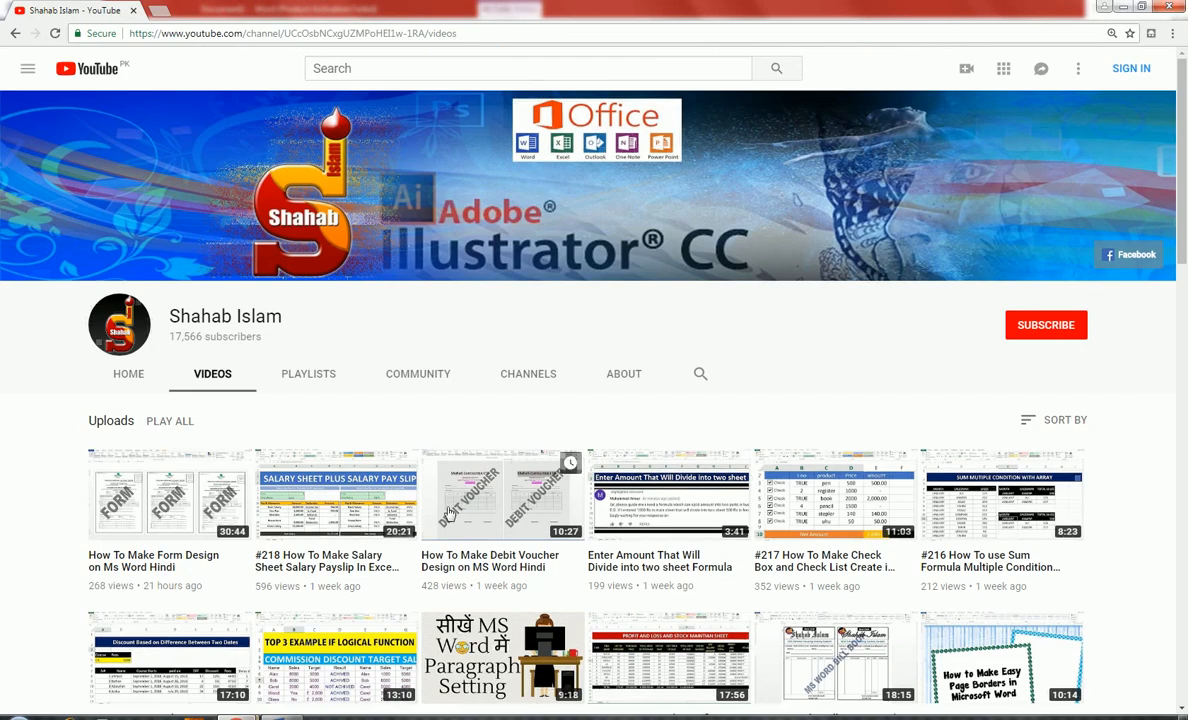